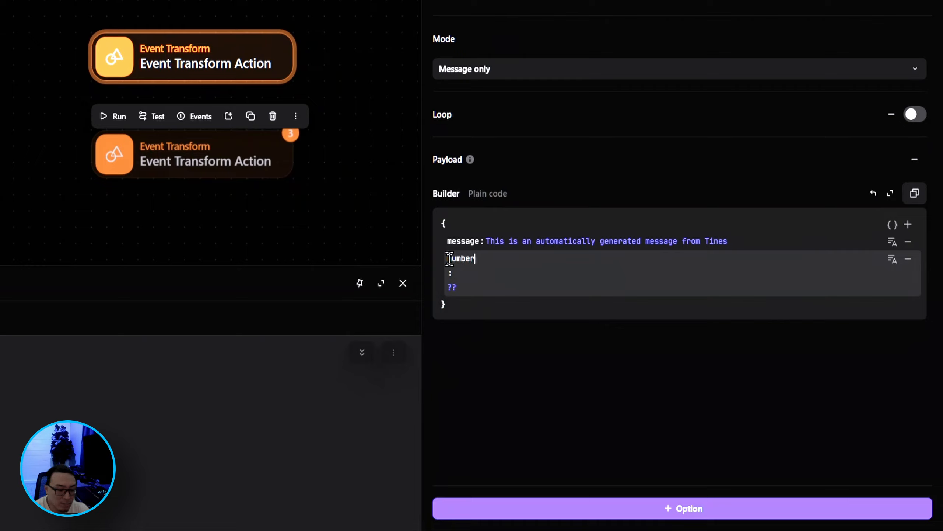
Give the number field in the upper Event Transform payload the Number type and the value 0.
key("Return")
left_click(453, 287)
left_click(842, 340)
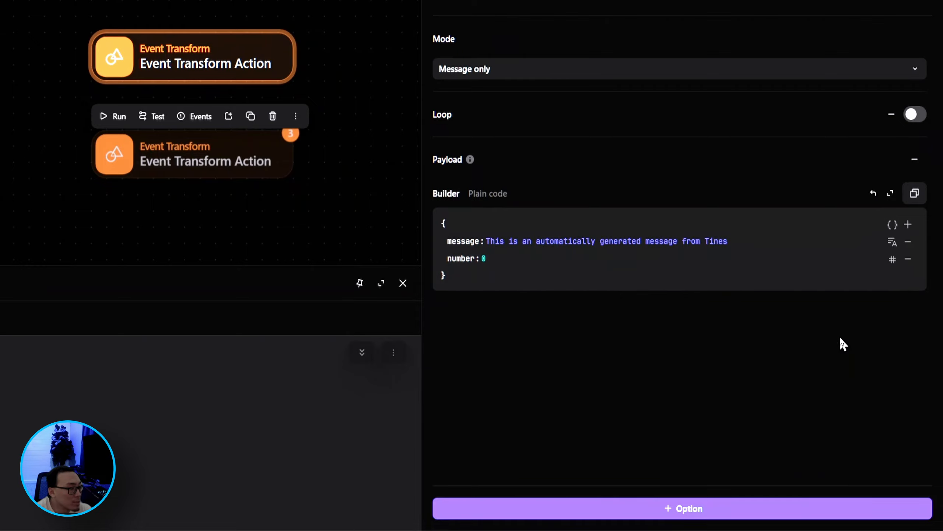
left_click(486, 259)
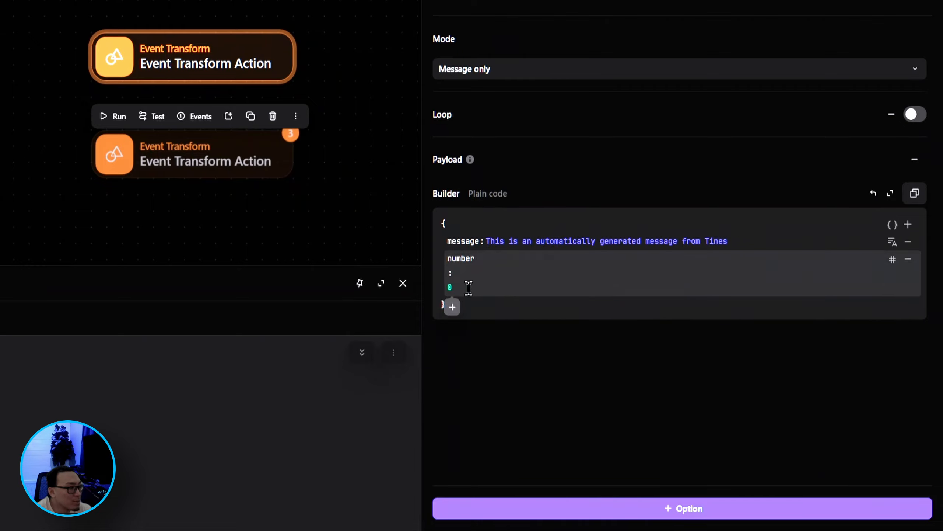
Replace the text of the message field in the same payload with 0.
left_click(561, 241)
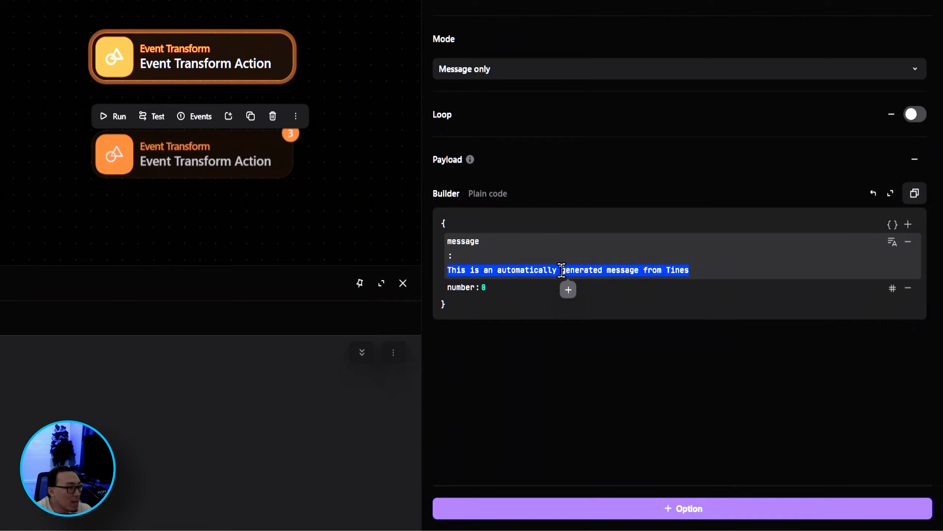
key("BackSpace")
left_click(533, 371)
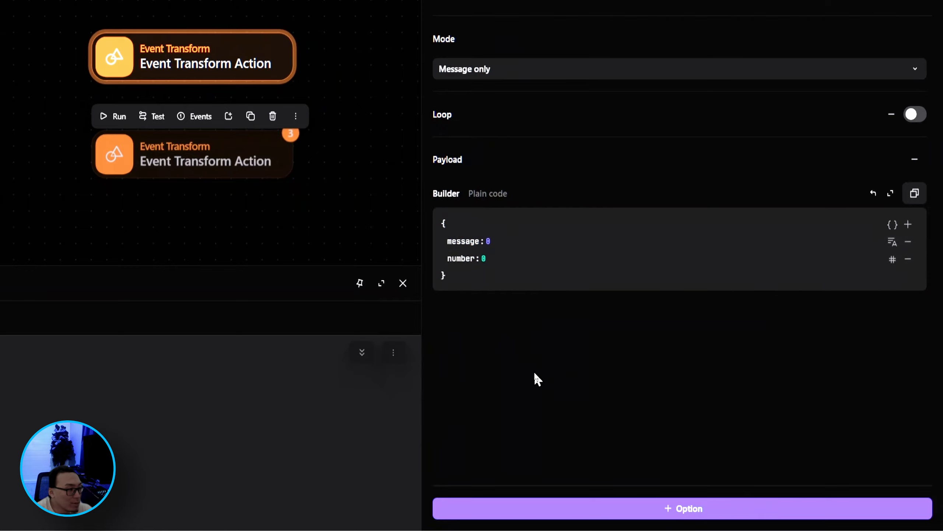
Rename the upper Event Transform action as Number Payload.
left_click(536, 0)
type("N")
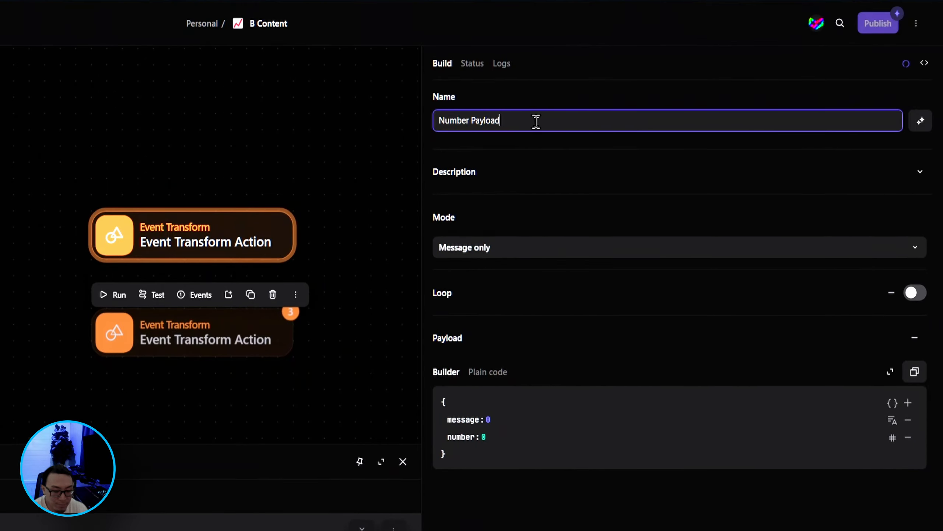
type("umber Payload")
key("Escape")
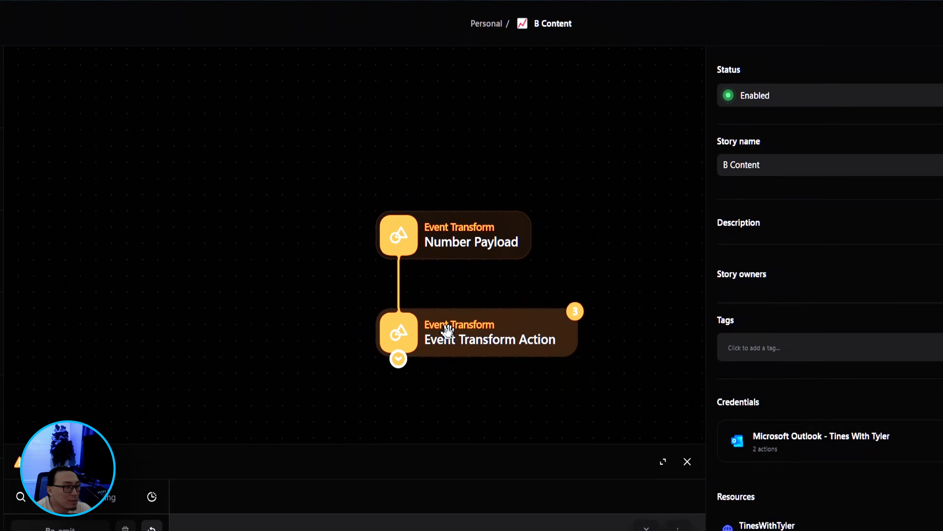
Set the message formula of the lower Event Transform Action to number_payload.number.
left_click(447, 330)
left_click(516, 245)
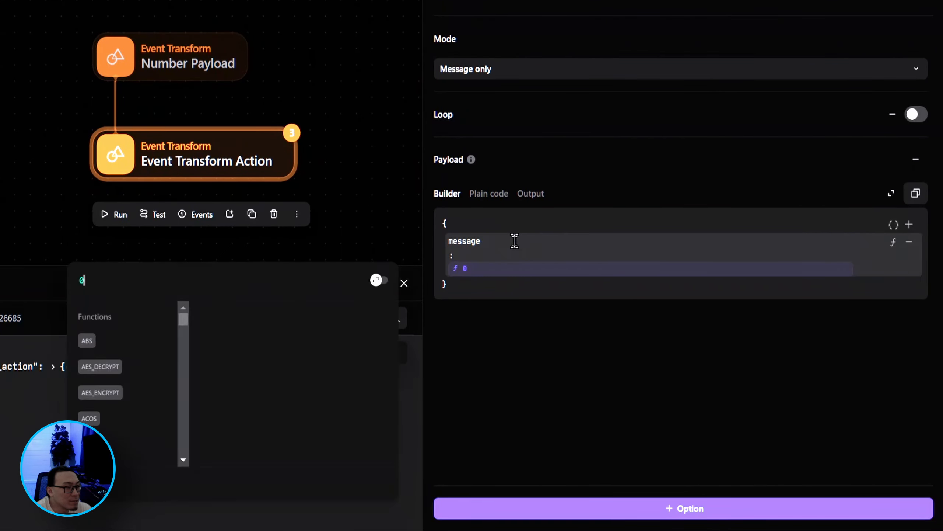
type("number")
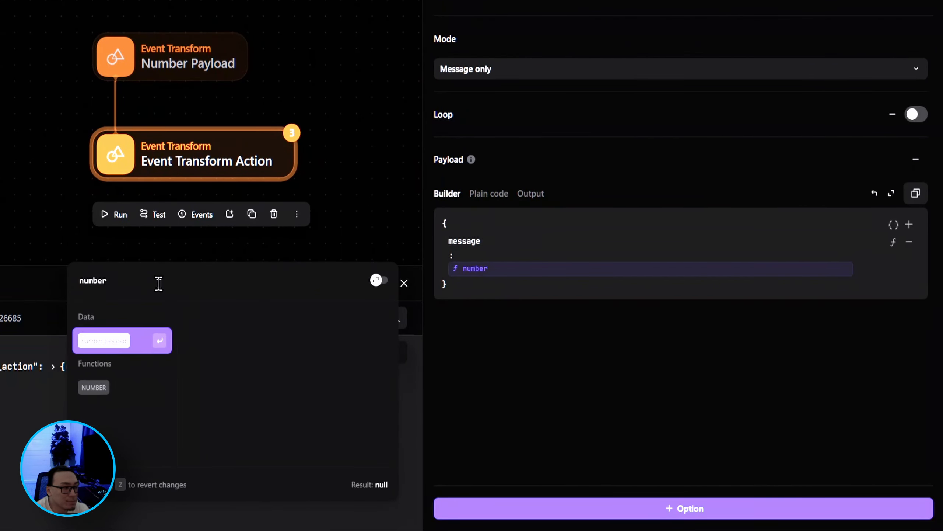
key("Return")
type(".number")
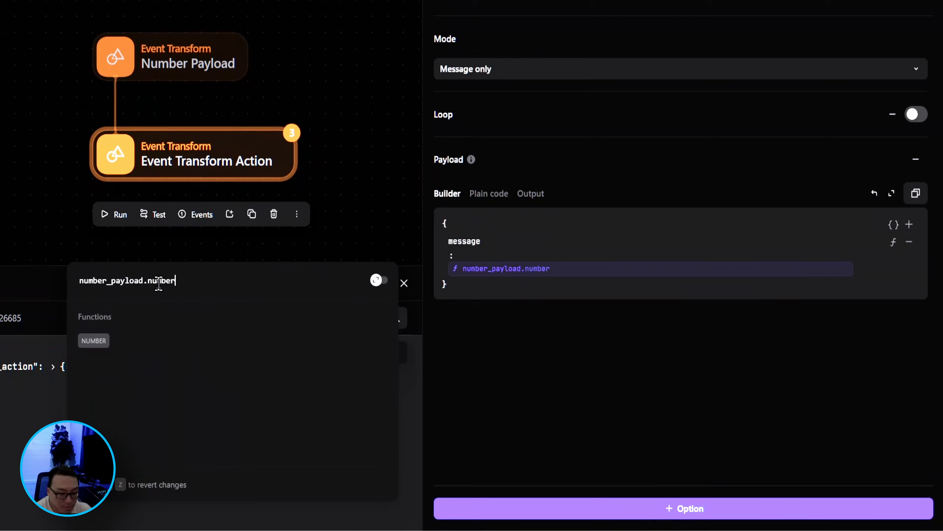
left_click(595, 248)
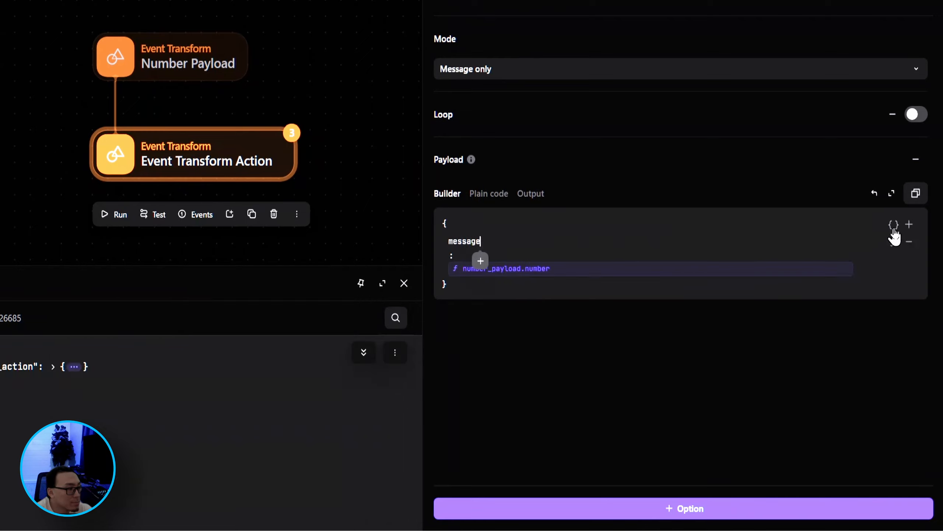
Add a new field named message2 to the Event Transform Action payload.
left_click(909, 225)
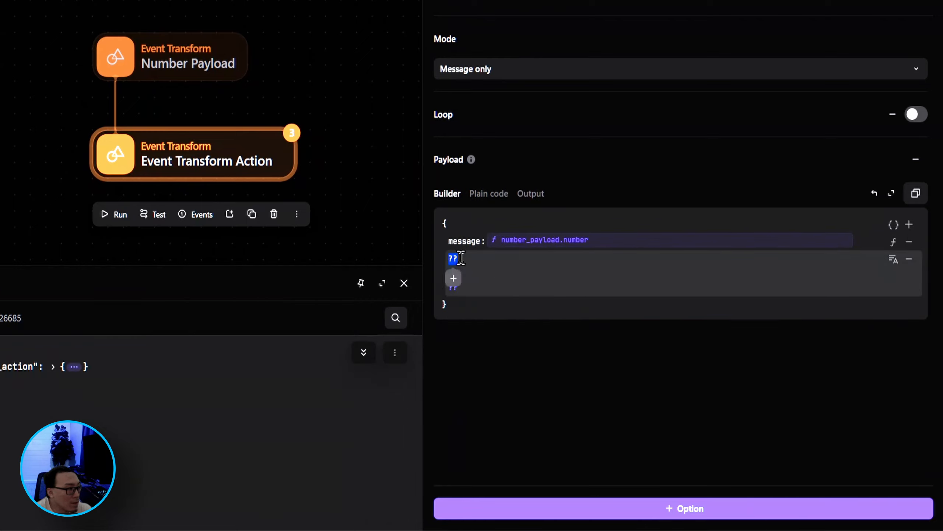
type("messag")
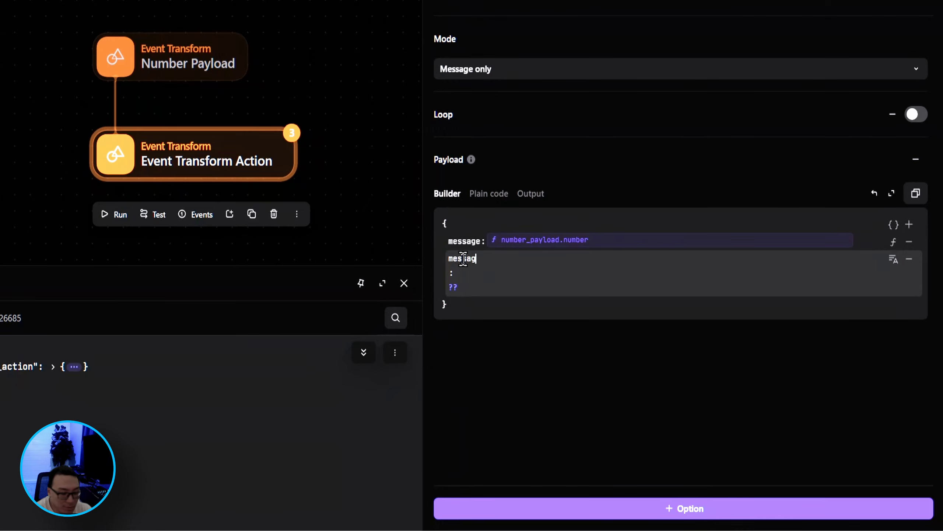
type("e2")
key("Tab")
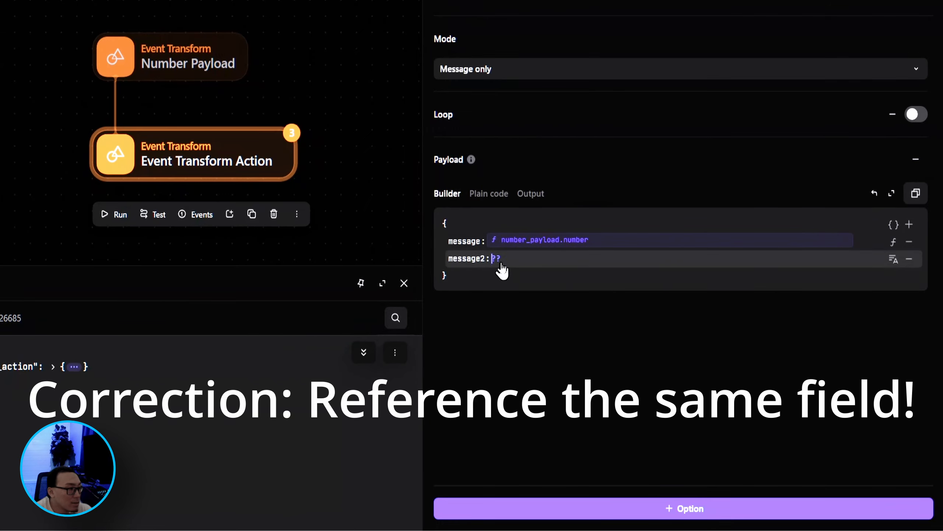
Insert a value reference to number_payload.message in message2 and check the field's type options.
left_click(453, 306)
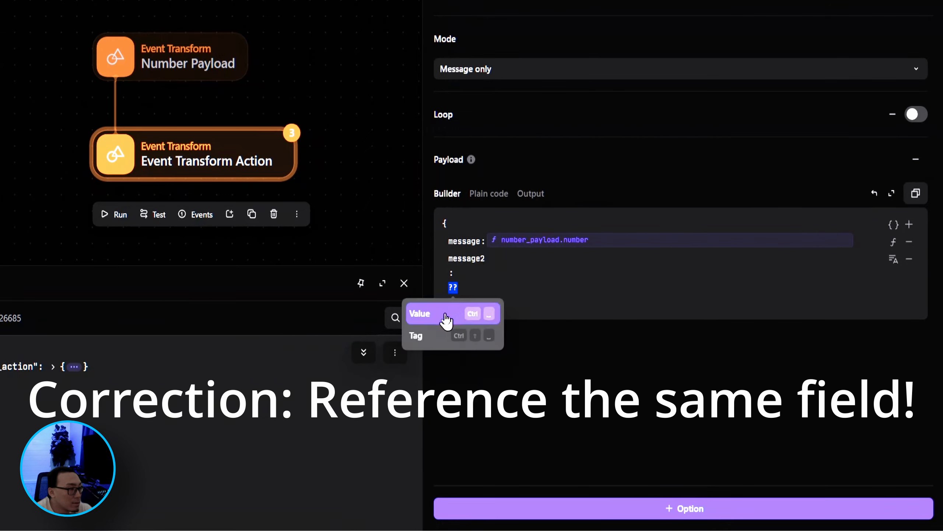
left_click(445, 315)
left_click(108, 360)
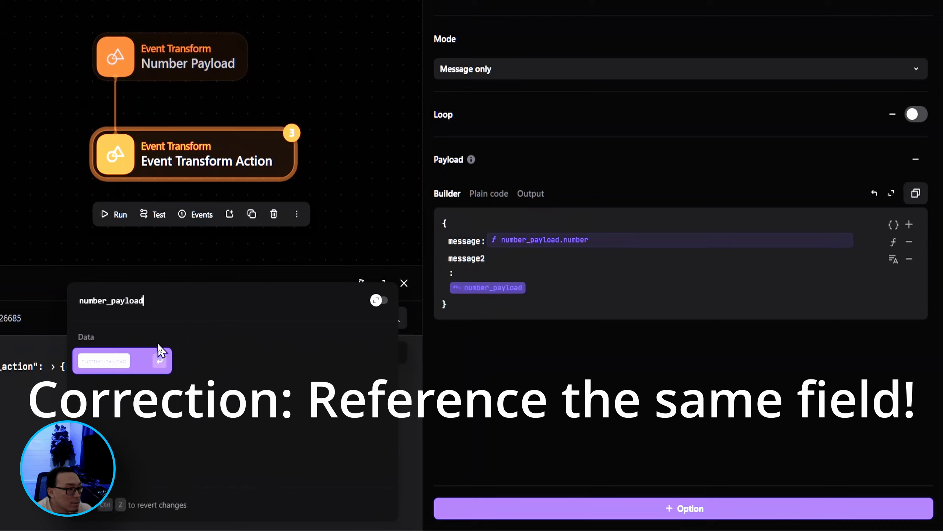
type(".")
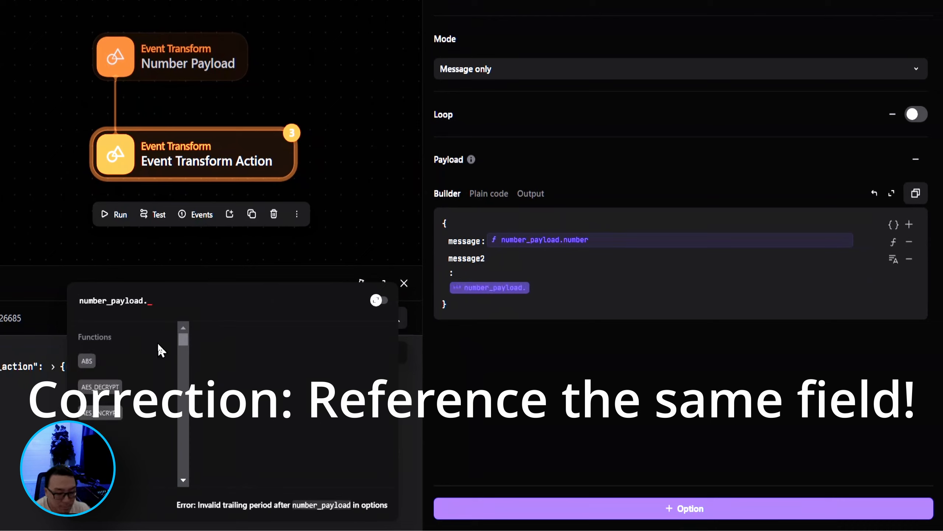
type("message")
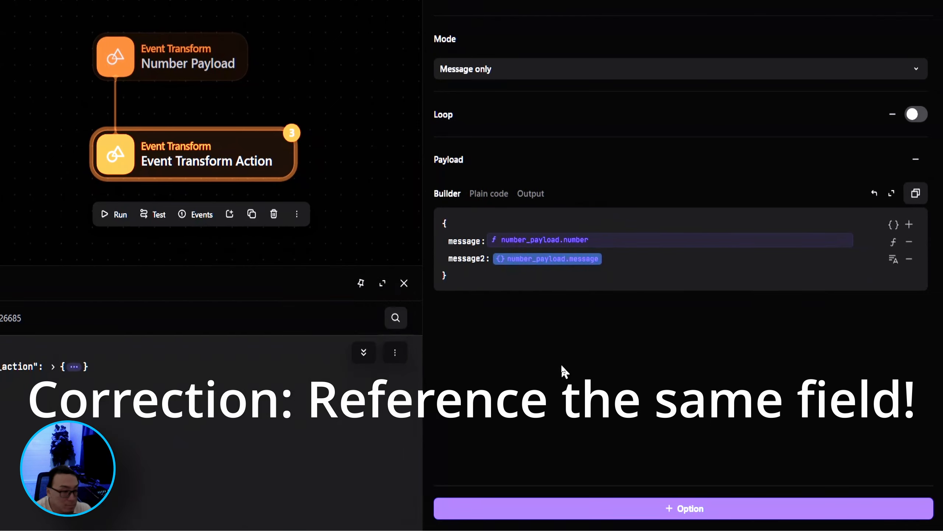
left_click(898, 260)
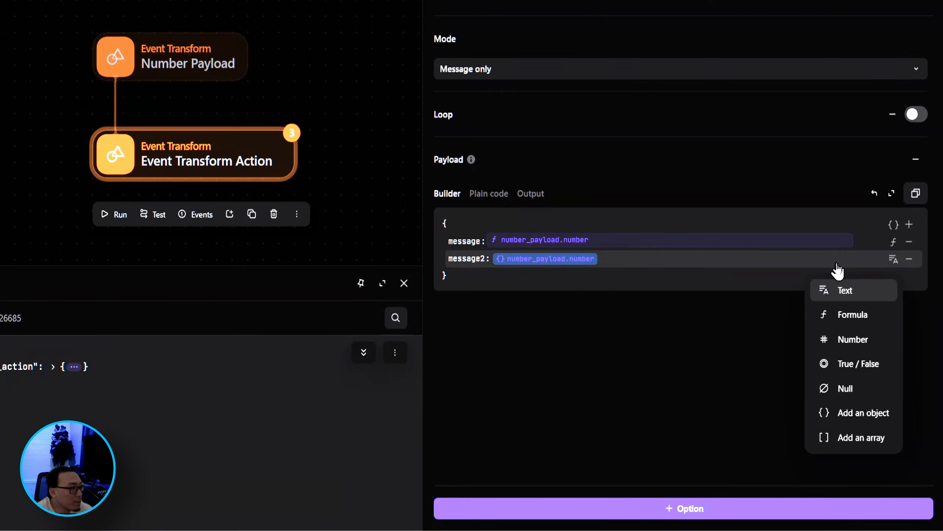
left_click(591, 262)
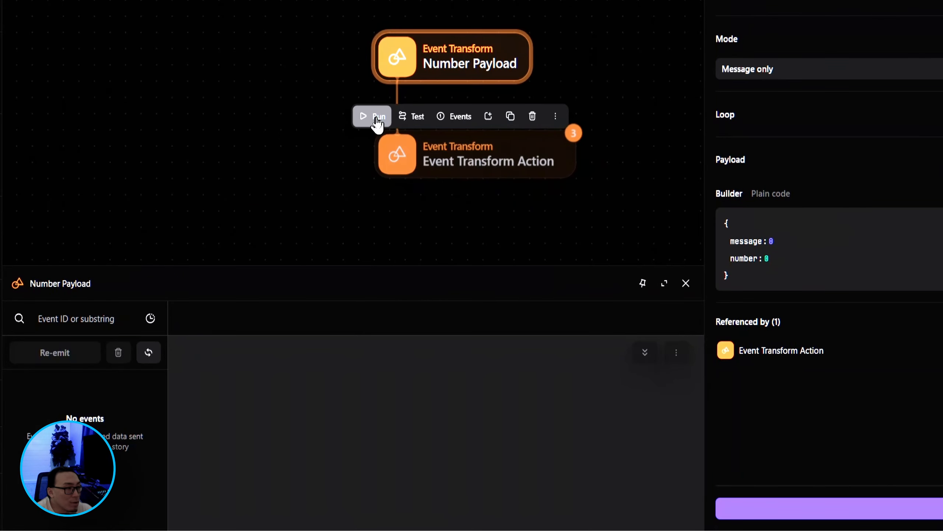
Run the Number Payload action and expand the event_transform_action result in the latest event of Event Transform Action.
left_click(377, 119)
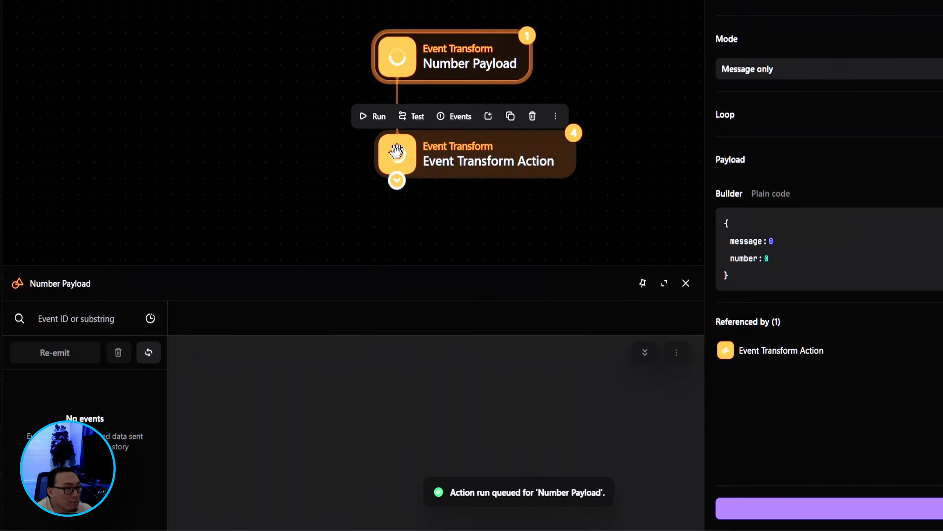
left_click(455, 161)
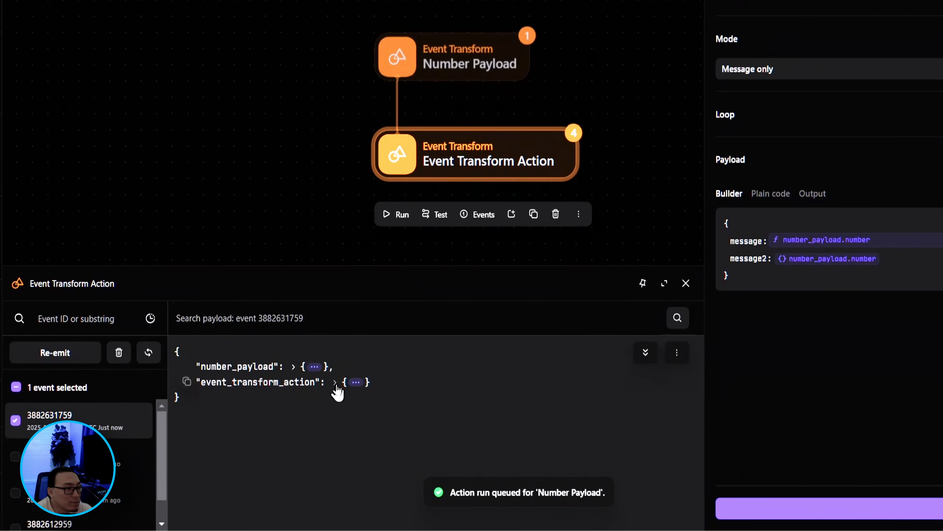
left_click(341, 383)
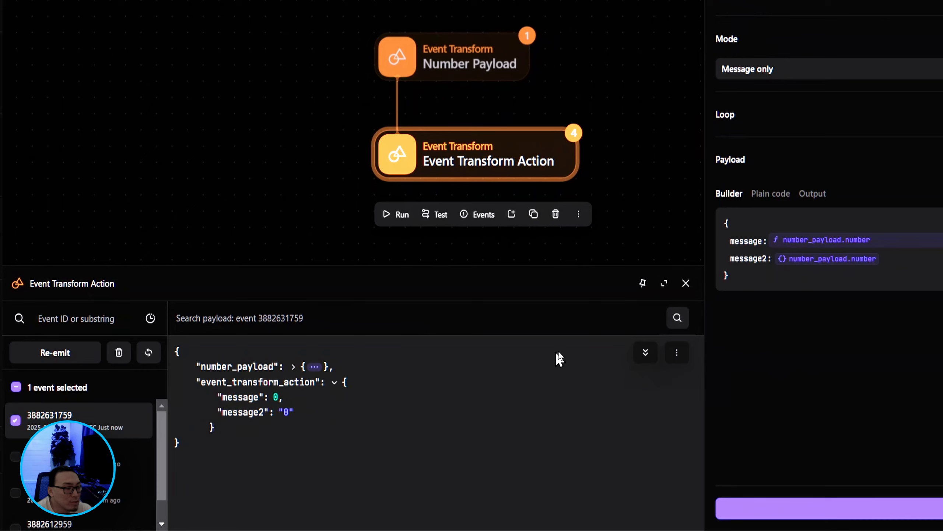
Expand the number_payload data in the event and examine its message and number values.
left_click(293, 367)
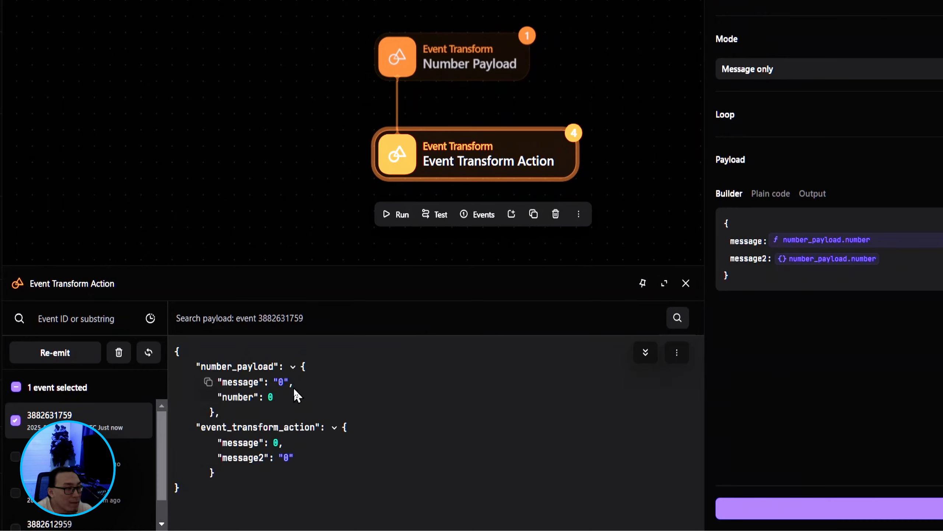
double_click(270, 398)
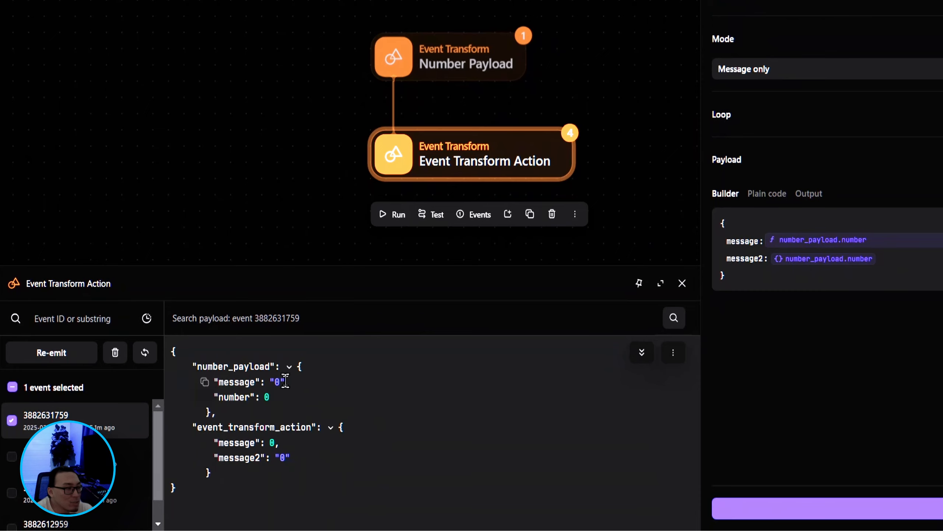
left_click_drag(223, 381, 276, 382)
left_click(273, 383)
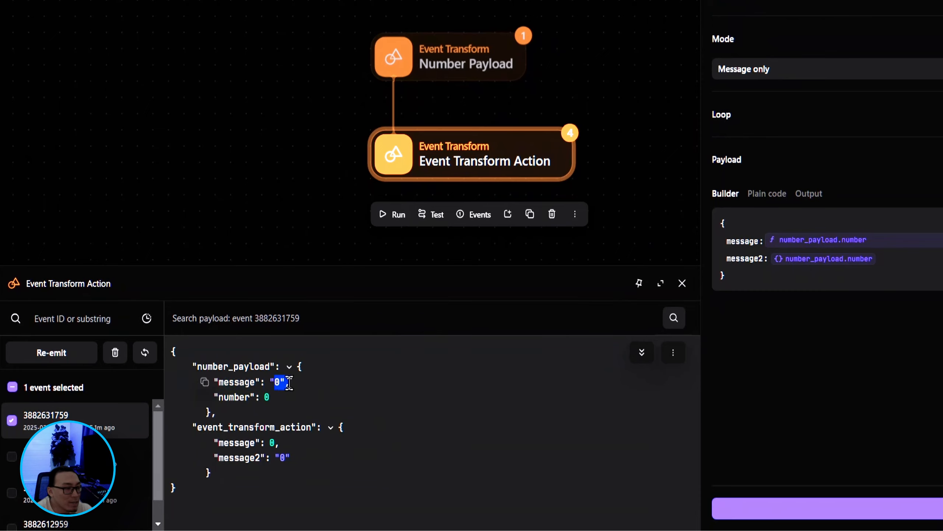
Add a text field named message3 to the Event Transform Action payload and insert an empty value reference in it.
left_click(908, 226)
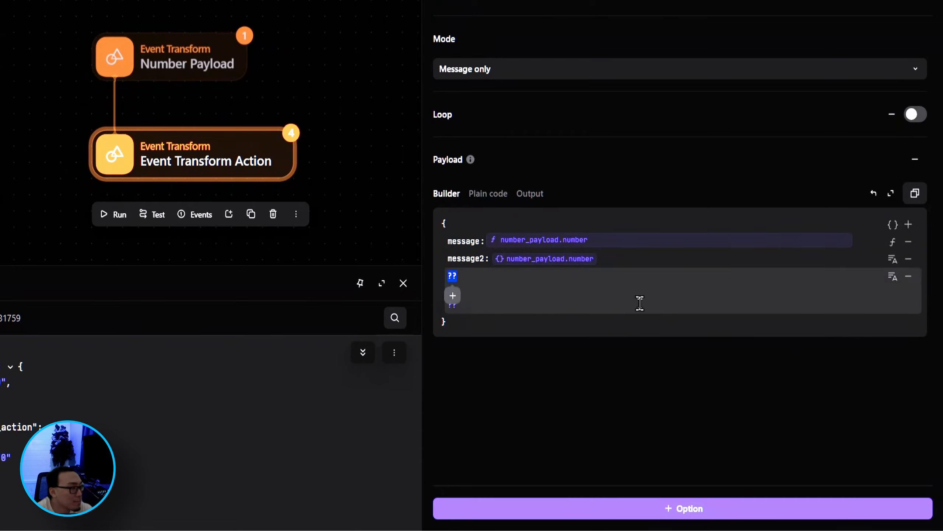
type("message3")
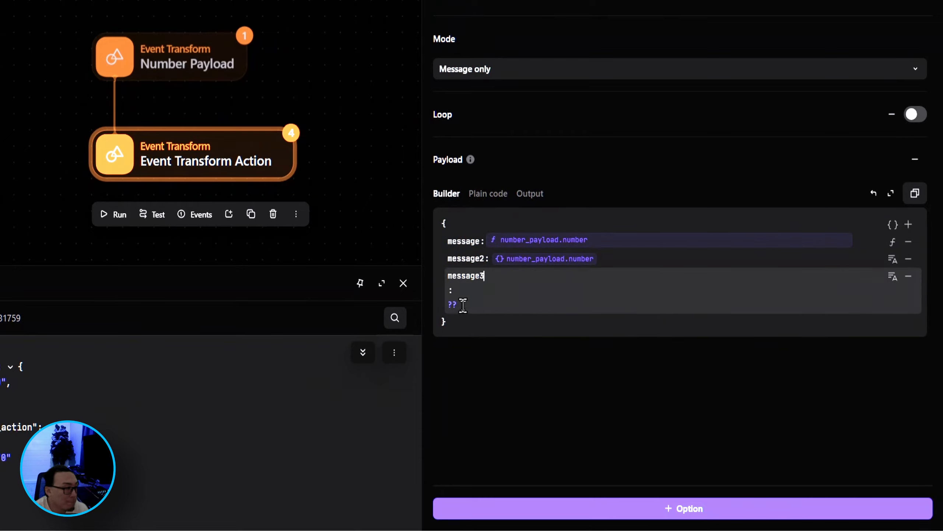
double_click(451, 305)
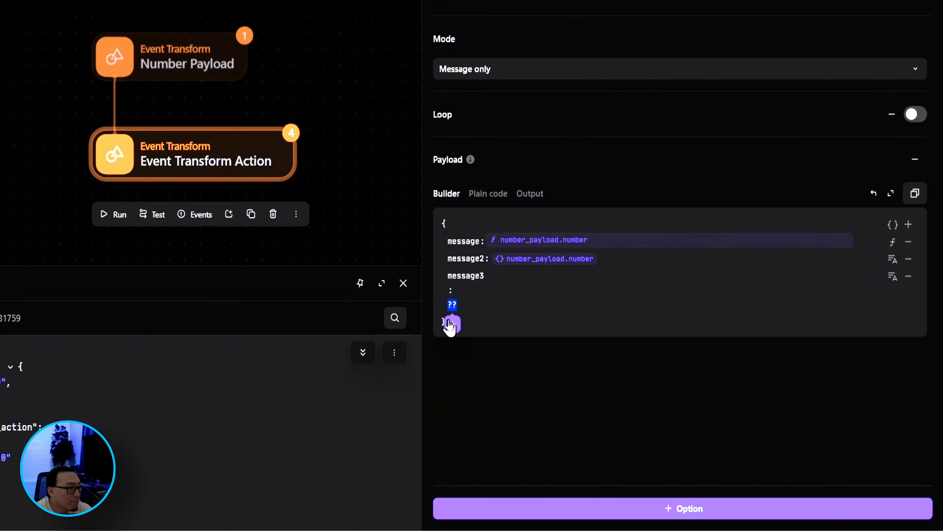
left_click(454, 324)
left_click(438, 330)
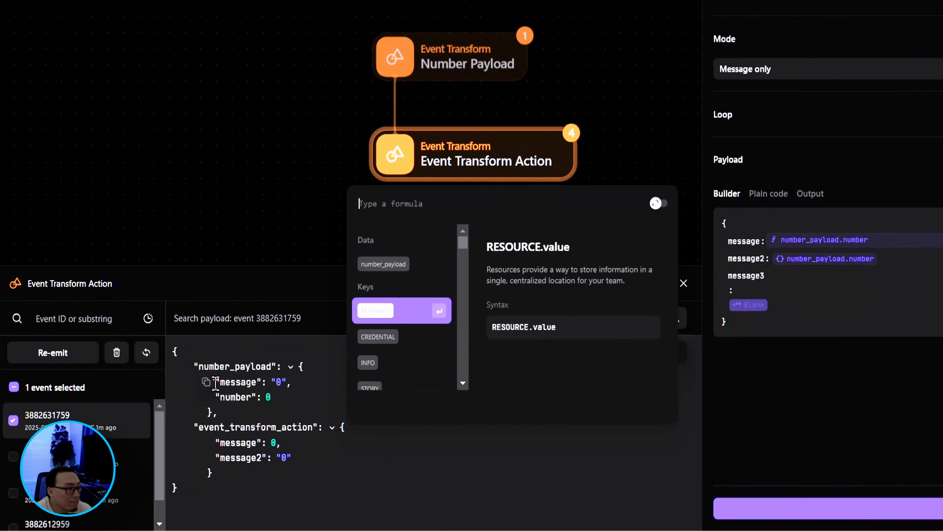
Copy the path of the message value under number_payload from the event and paste it into the message3 reference.
left_click(207, 385)
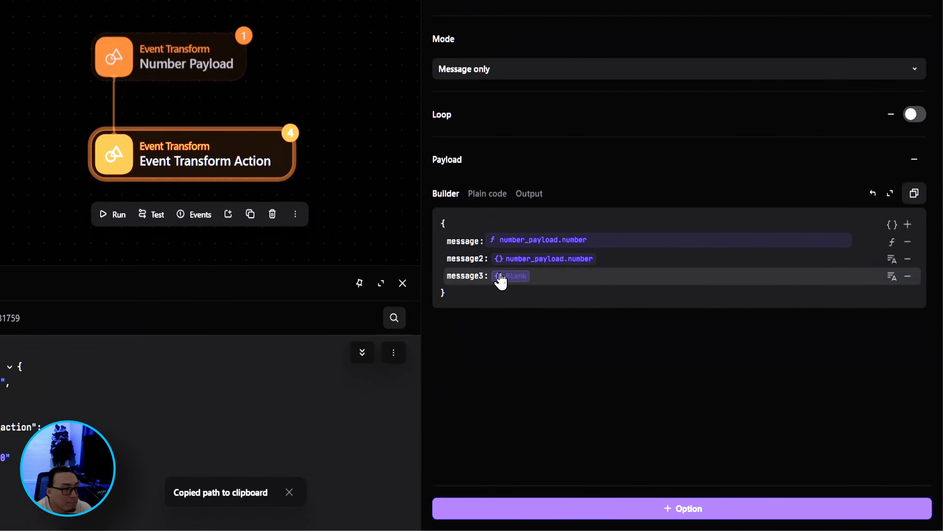
left_click(506, 281)
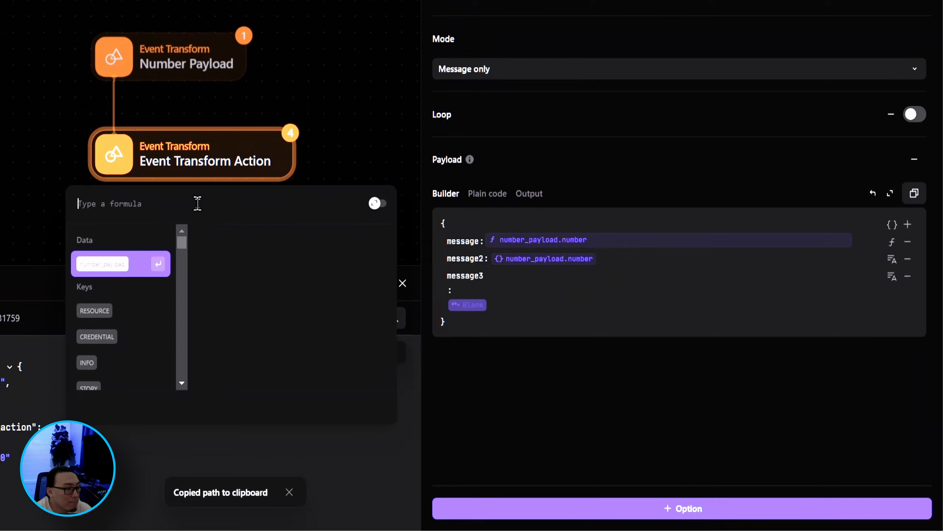
key("ctrl+v")
left_click(572, 362)
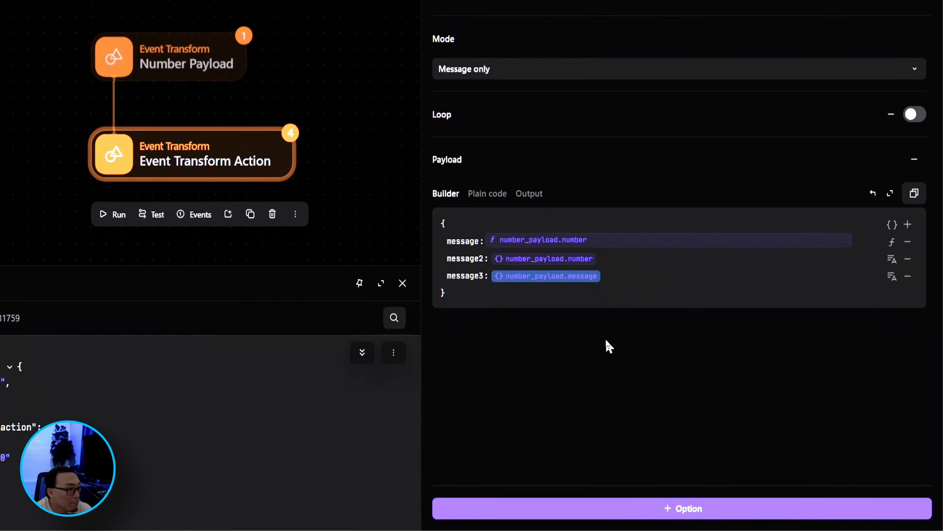
Add another field of type Formula to the payload and set its formula to number_payload.message.
left_click(908, 224)
left_click(890, 294)
left_click(873, 325)
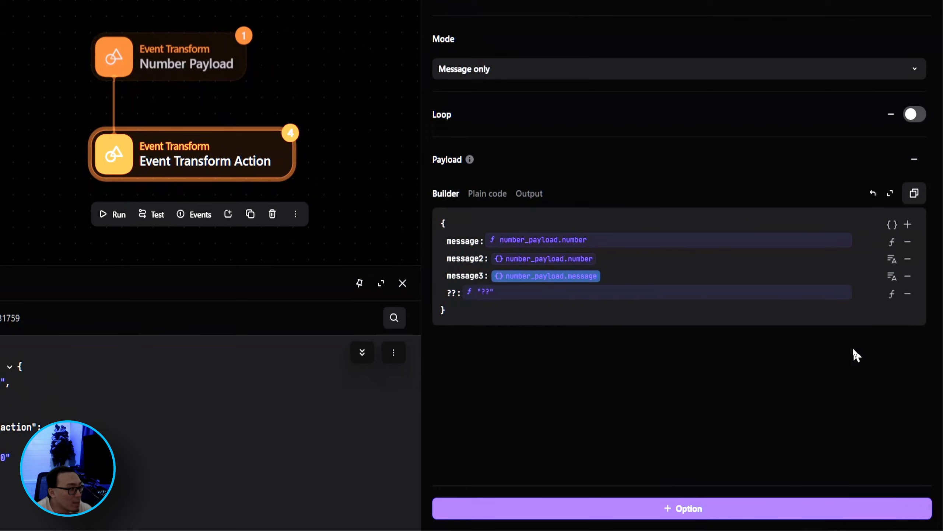
left_click(481, 293)
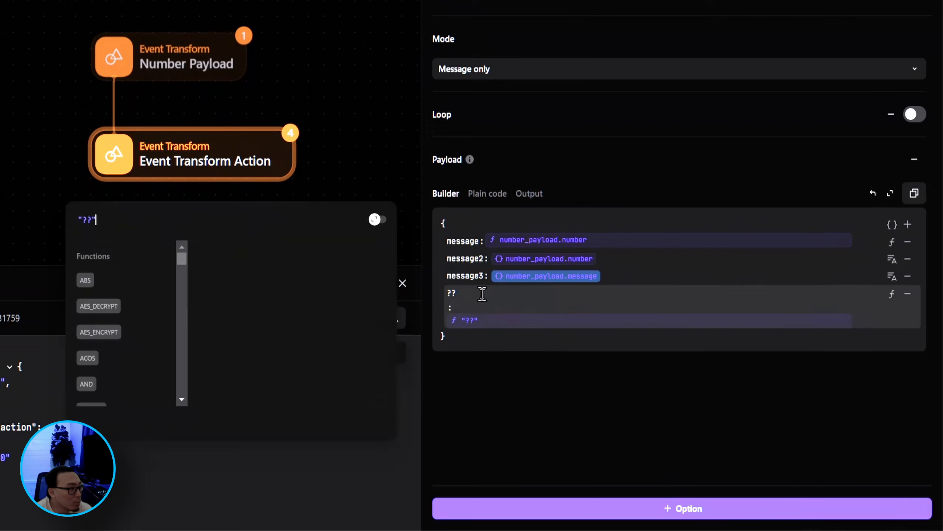
triple_click(148, 217)
key("ctrl+v")
left_click(541, 388)
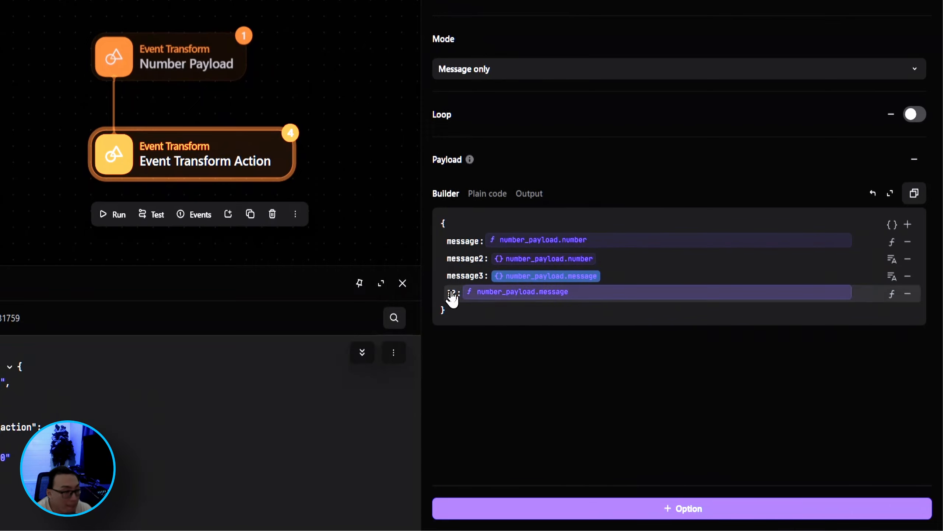
Name the new formula field in the Event Transform Action payload message4.
left_click(452, 295)
type("mess")
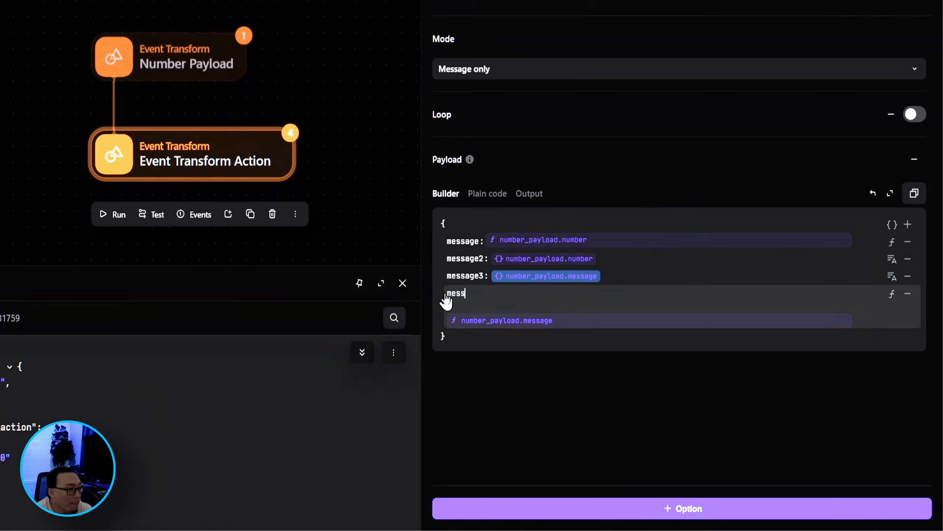
type("age4")
left_click(556, 381)
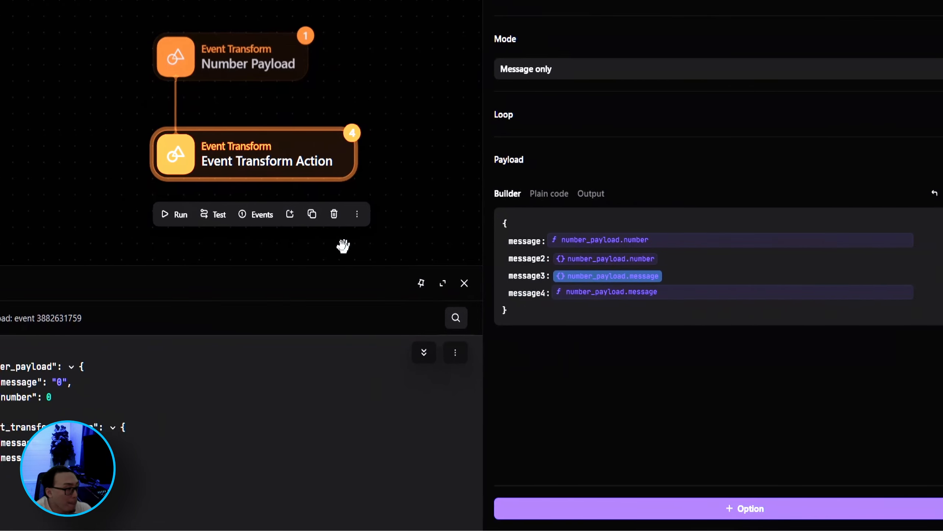
Run the Number Payload action and compare the number_payload and event_transform_action values in the newest Event Transform Action event.
left_click(219, 63)
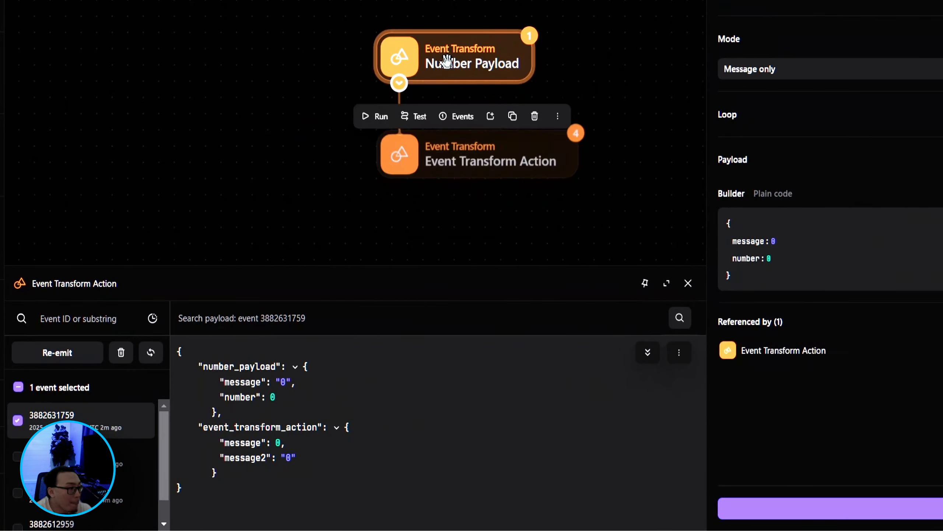
left_click(373, 117)
left_click(465, 161)
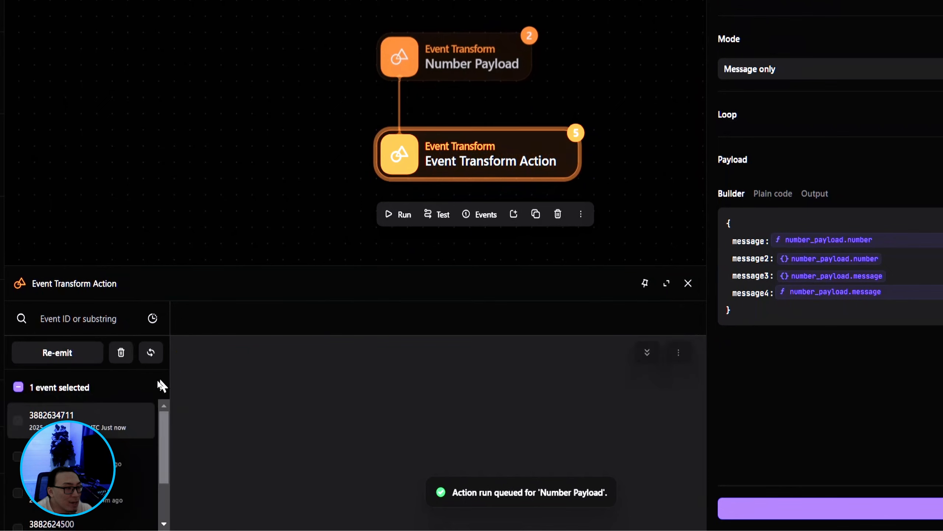
left_click(335, 382)
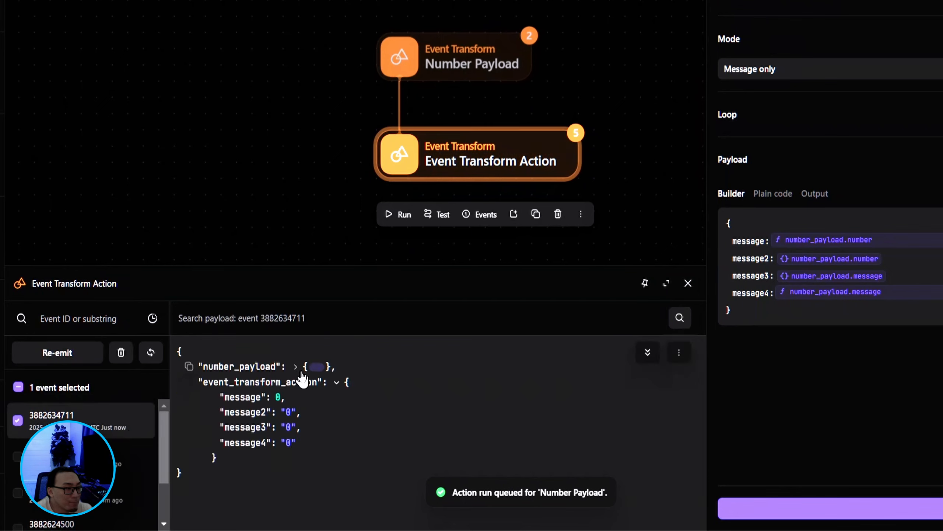
left_click(297, 367)
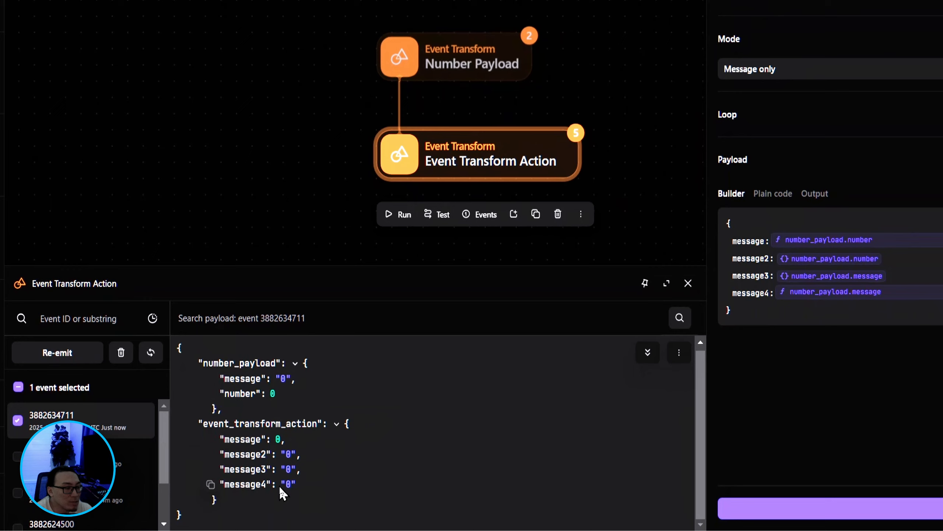
double_click(272, 394)
Add an object field to the Number Payload action's payload containing the key one with the text "one value".
left_click(443, 57)
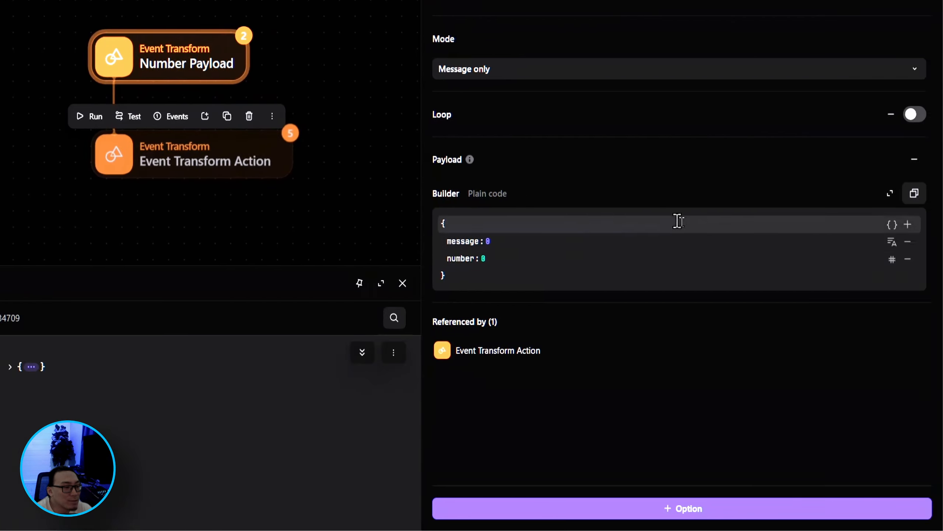
left_click(907, 224)
left_click(892, 276)
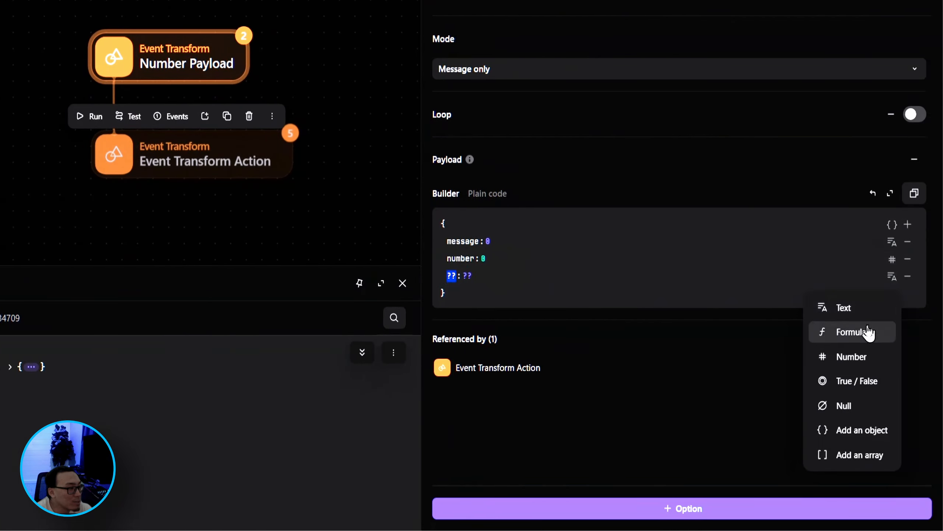
left_click(850, 434)
type("one")
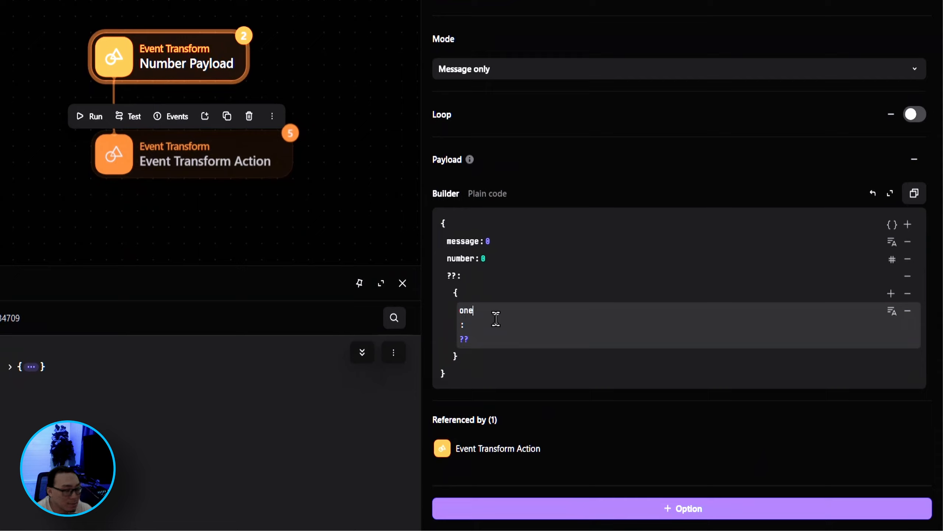
left_click(471, 338)
type("one value")
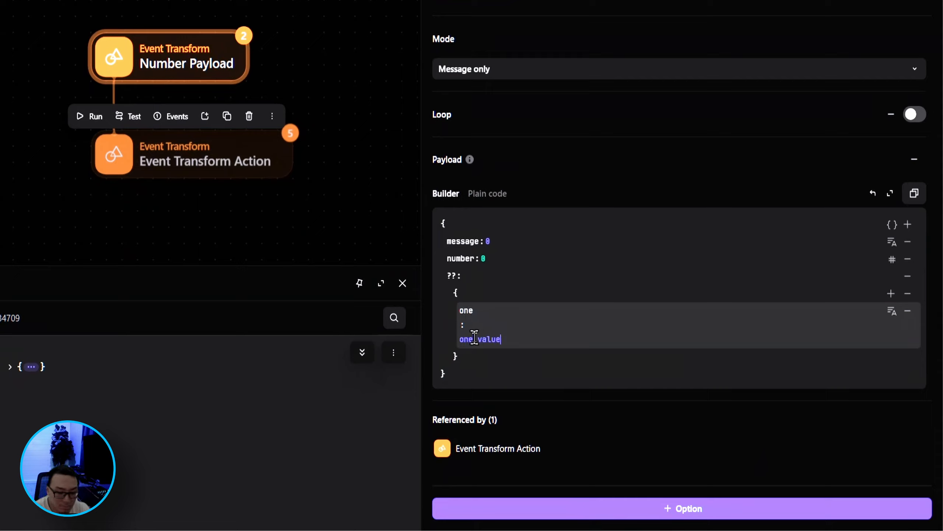
left_click(622, 399)
Name the new object field in the Number Payload action object.
left_click(494, 275)
type("object")
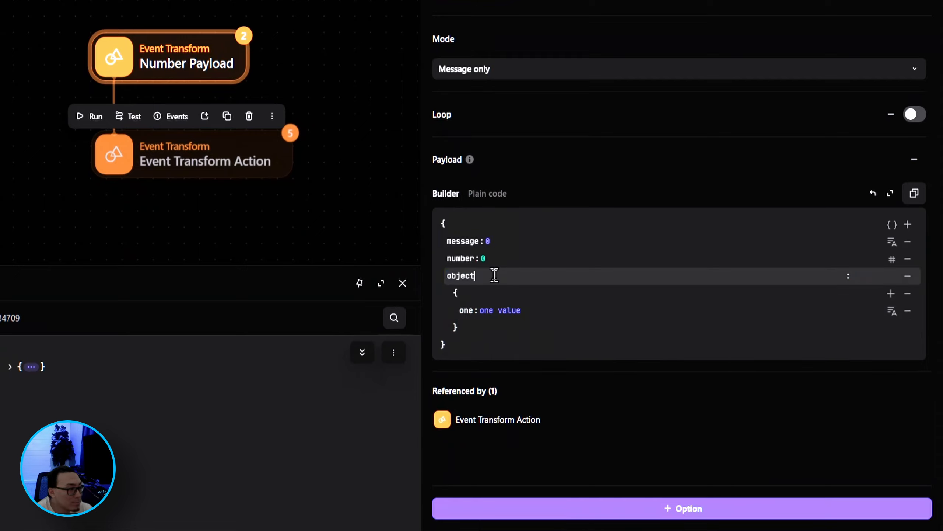
left_click(583, 350)
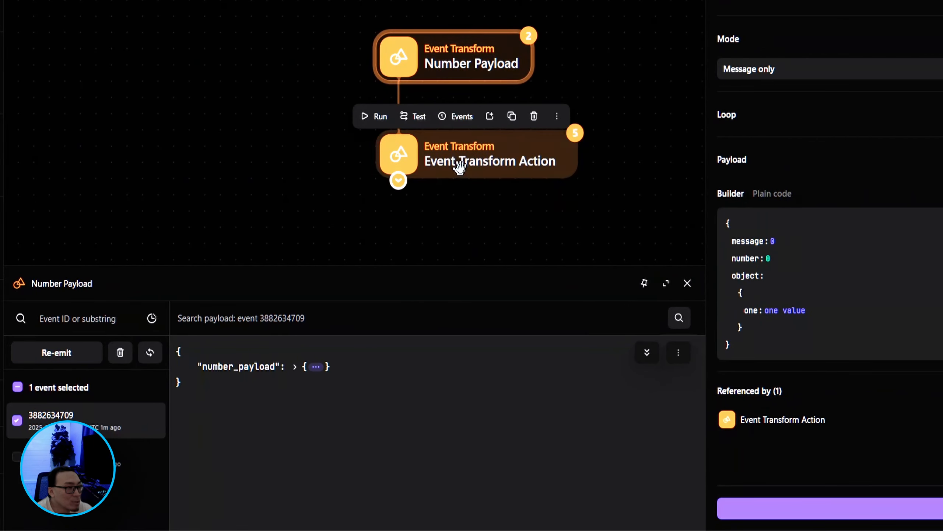
Add a text field named object_text to the Event Transform Action payload.
left_click(459, 167)
left_click(908, 226)
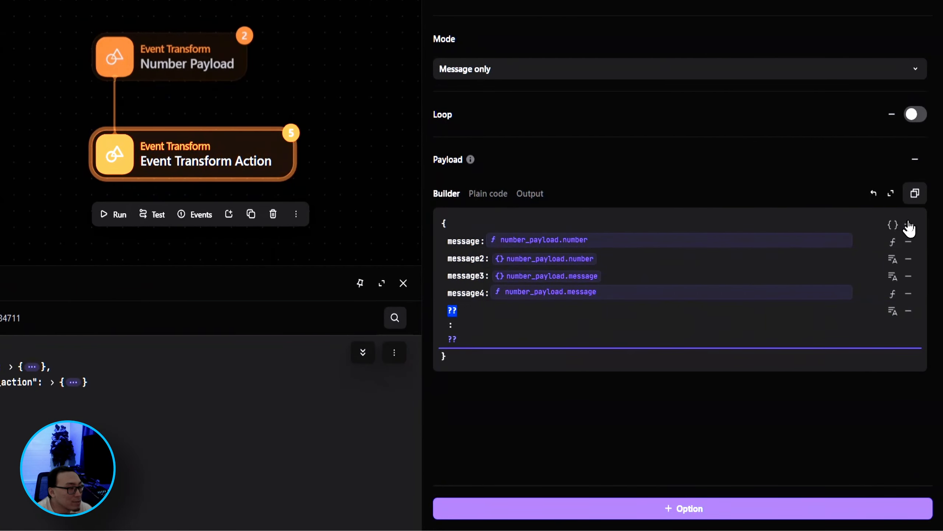
type("object")
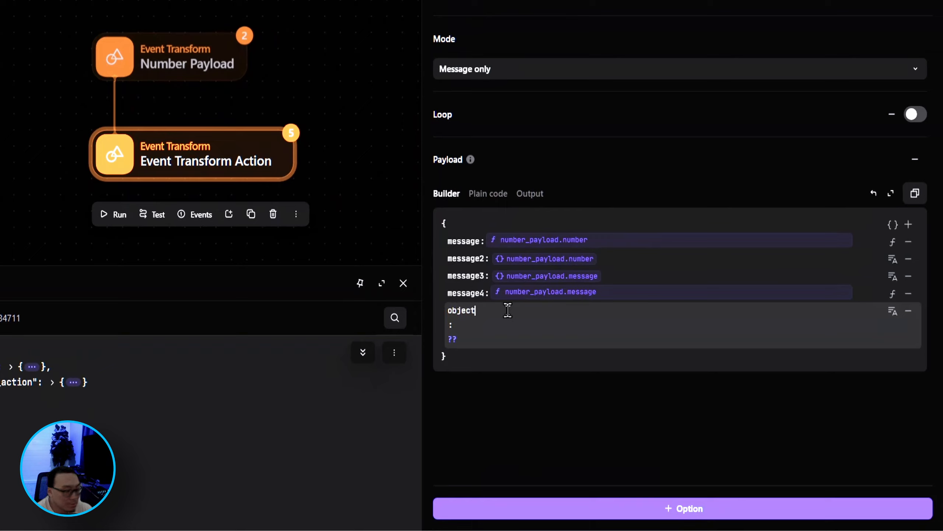
type("_te")
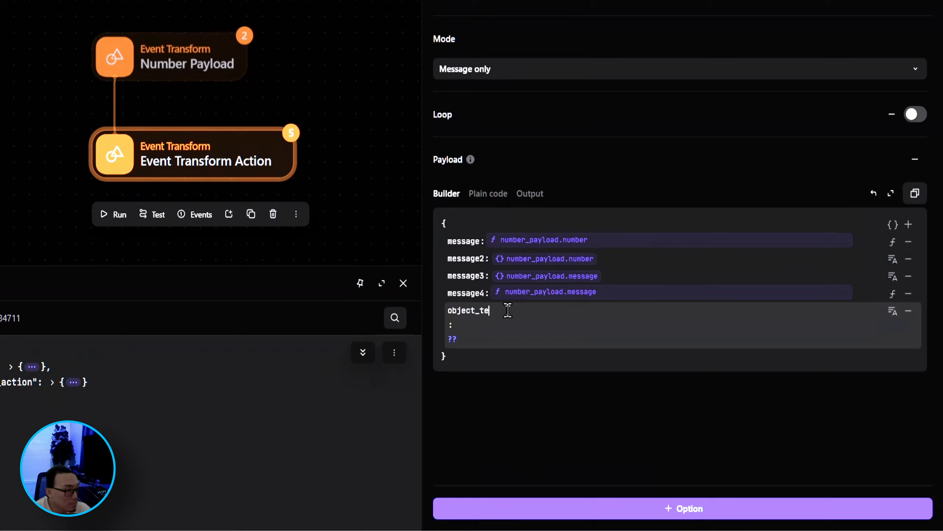
type("xt")
Insert a value reference to number_payload.object as the content of object_text.
left_click(452, 339)
key("Return")
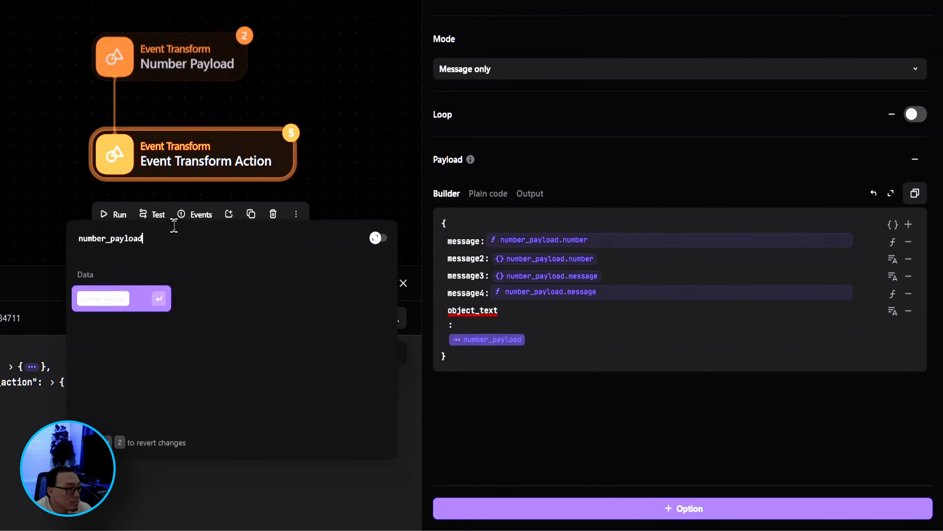
type(".object")
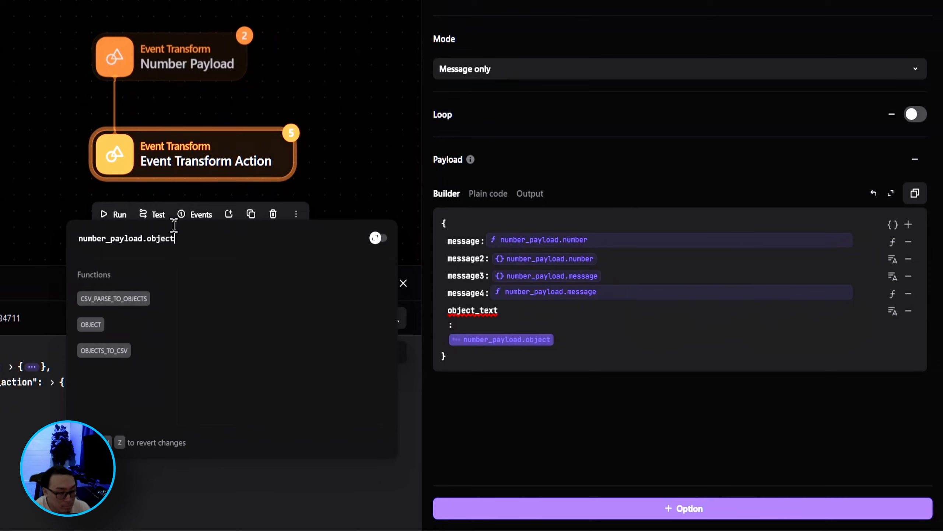
left_click(525, 442)
Add another payload field named object_formula and make it a Formula field.
left_click(908, 224)
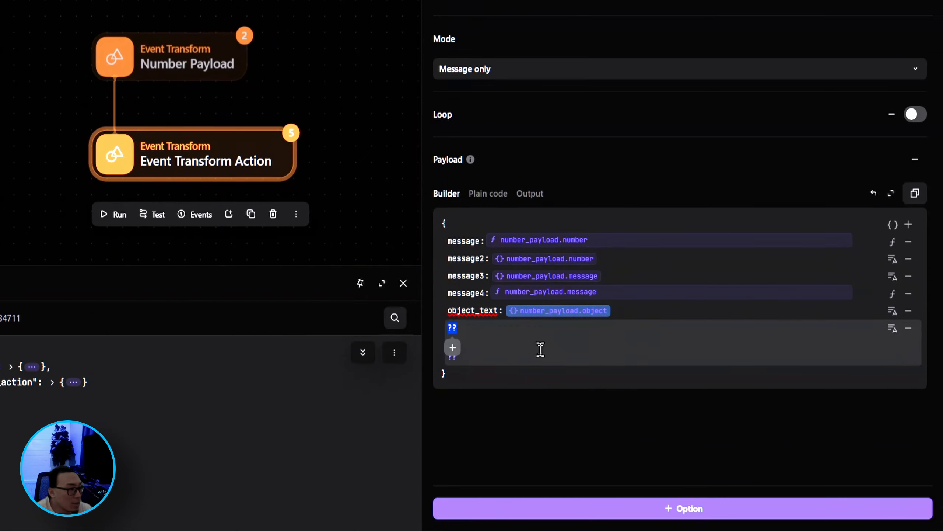
type("object_")
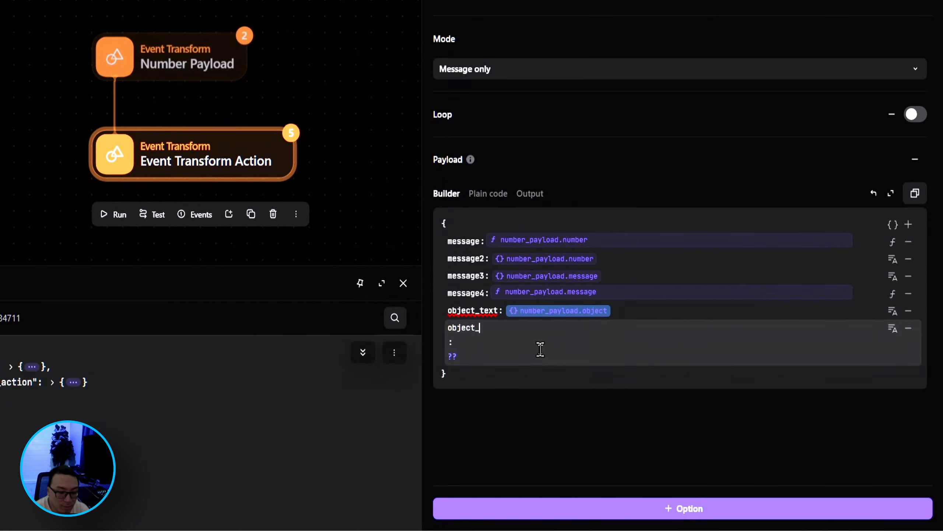
type("formula")
left_click(893, 328)
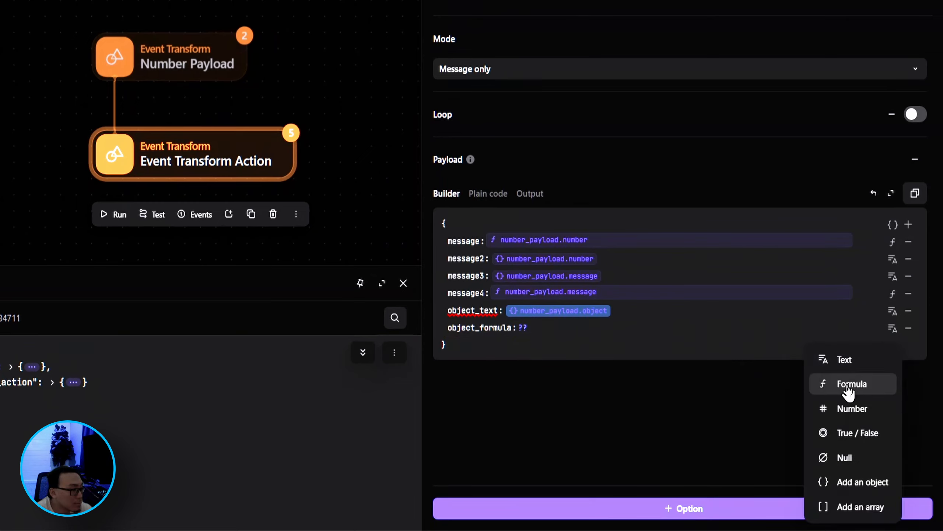
left_click(846, 390)
Replace the placeholder formula of object_formula with number_payload.object.
left_click(544, 333)
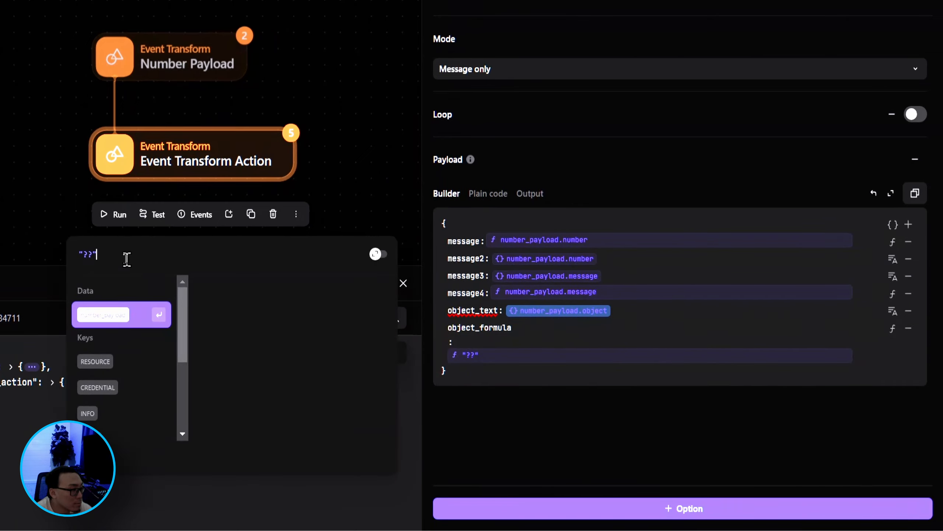
double_click(98, 250)
type("number_payload")
key("Return")
type(".object")
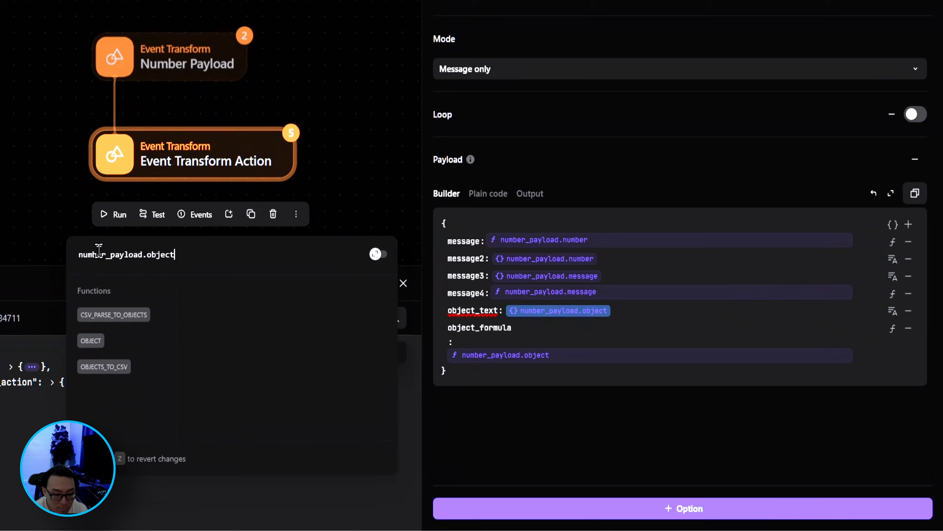
left_click(491, 431)
Run the Number Payload action again and expand the event_transform_action data in the newest Event Transform Action event.
left_click(114, 75)
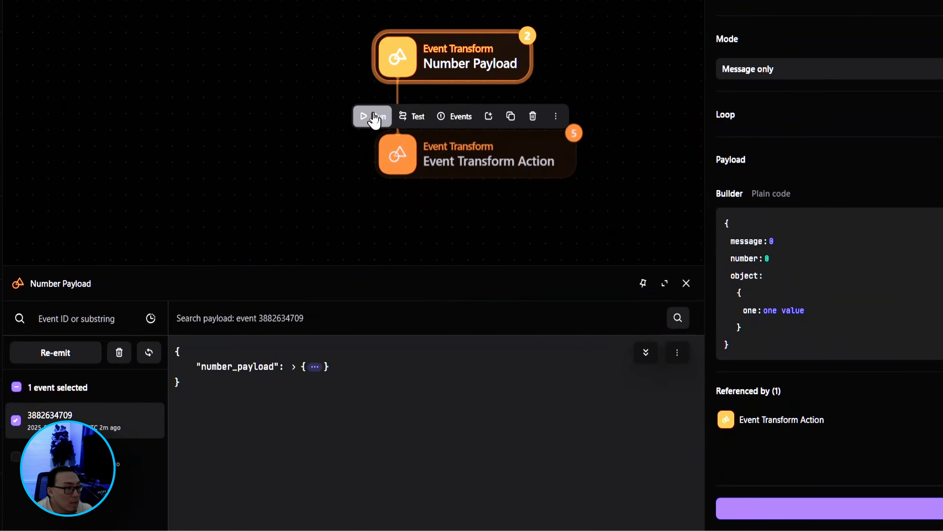
left_click(374, 116)
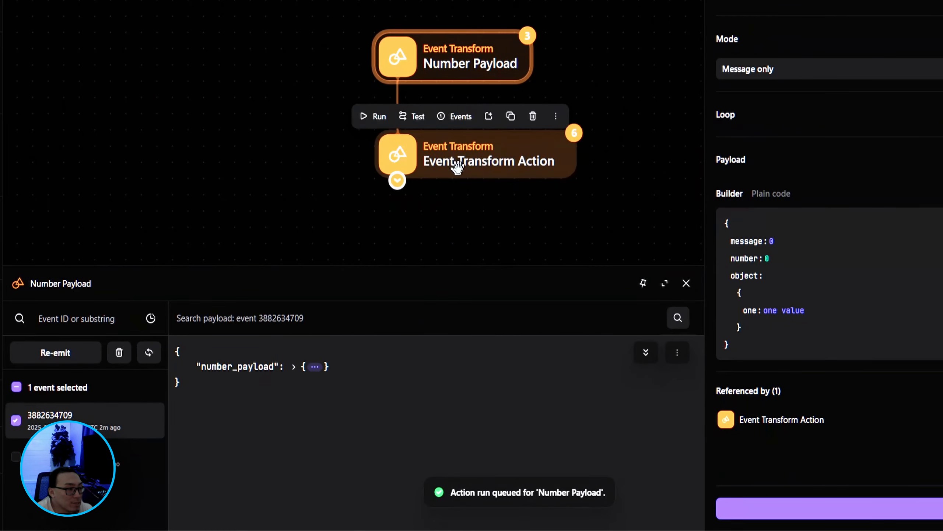
left_click(293, 366)
left_click(439, 163)
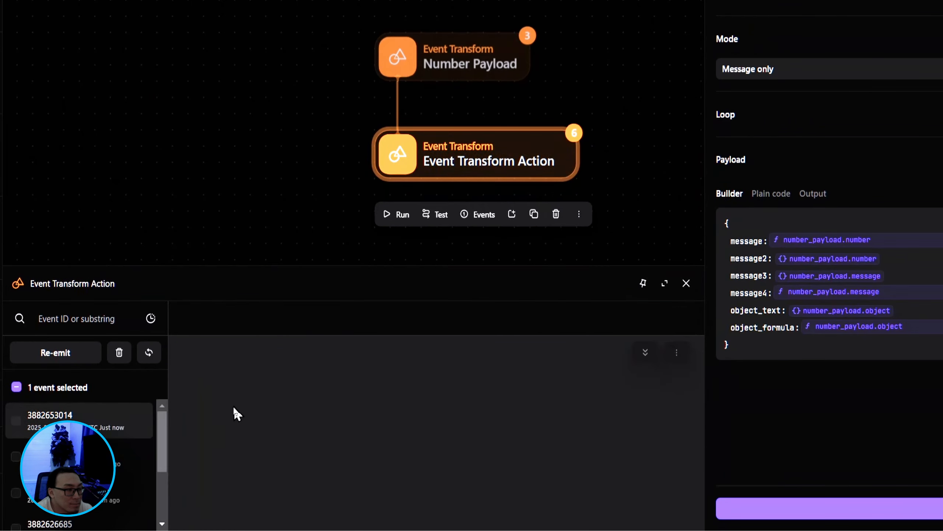
left_click(335, 382)
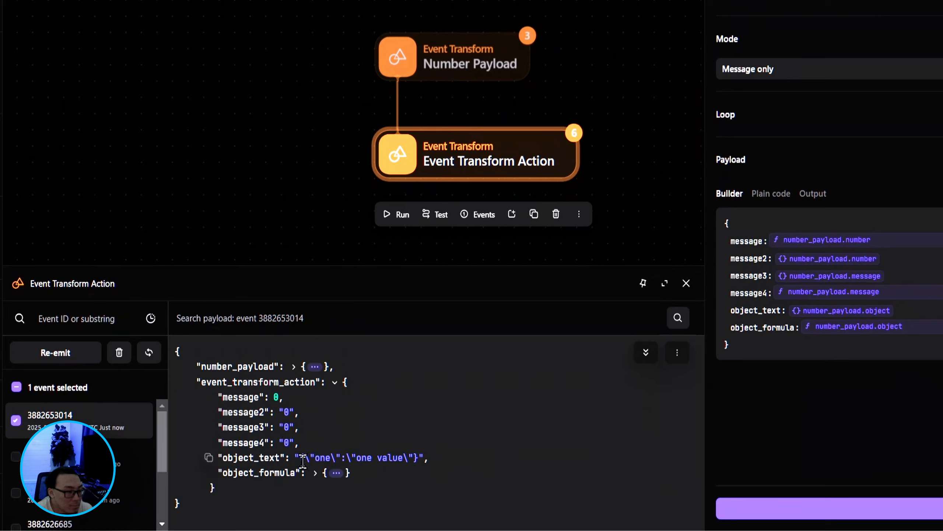
Examine the object_text value in the event and expand object_formula to compare how each field returns the object.
left_click_drag(298, 458, 413, 458)
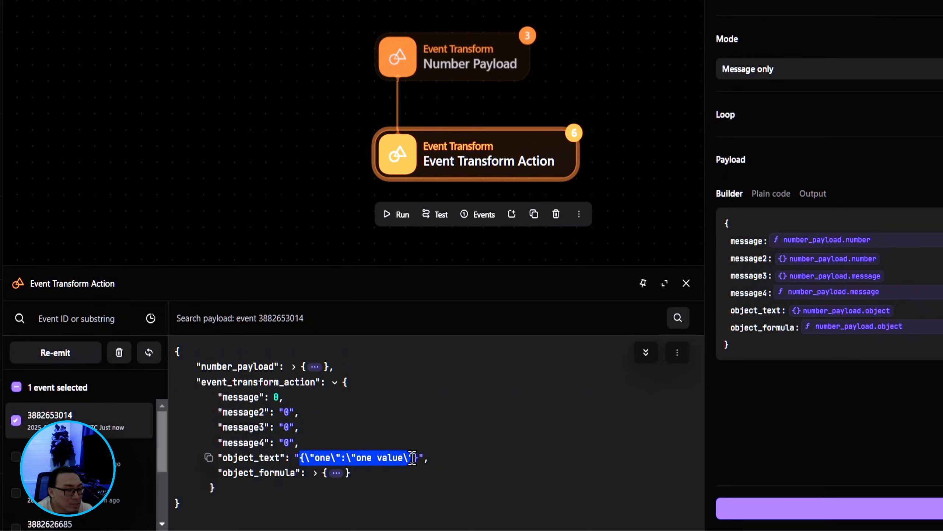
left_click(413, 458)
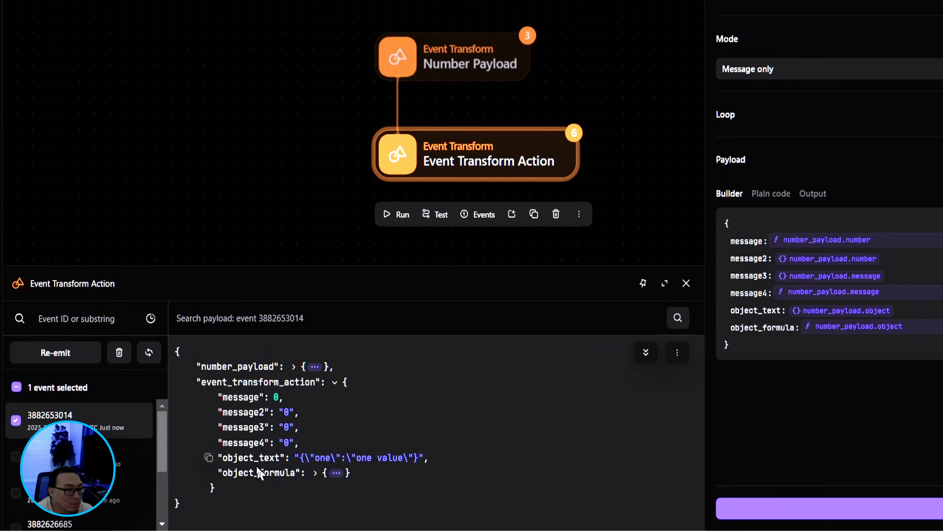
left_click(313, 477)
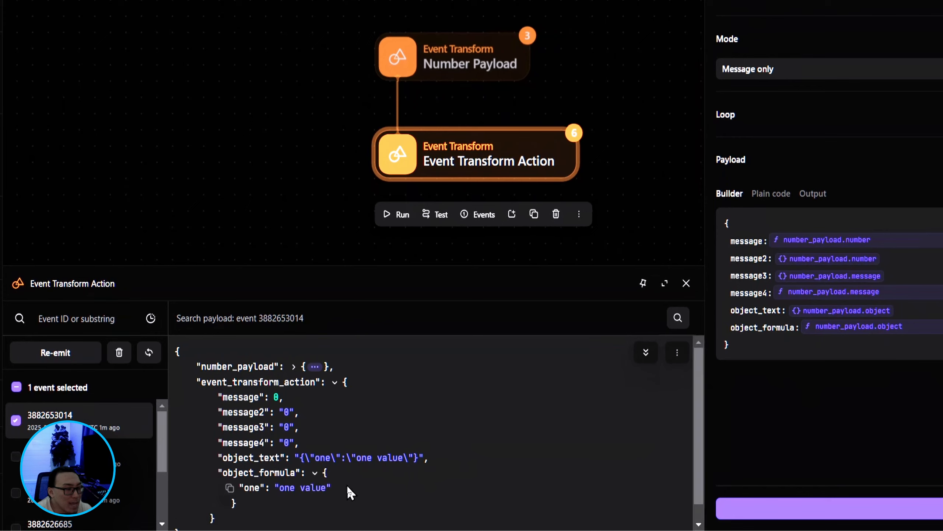
scroll(349, 493, "down", 1)
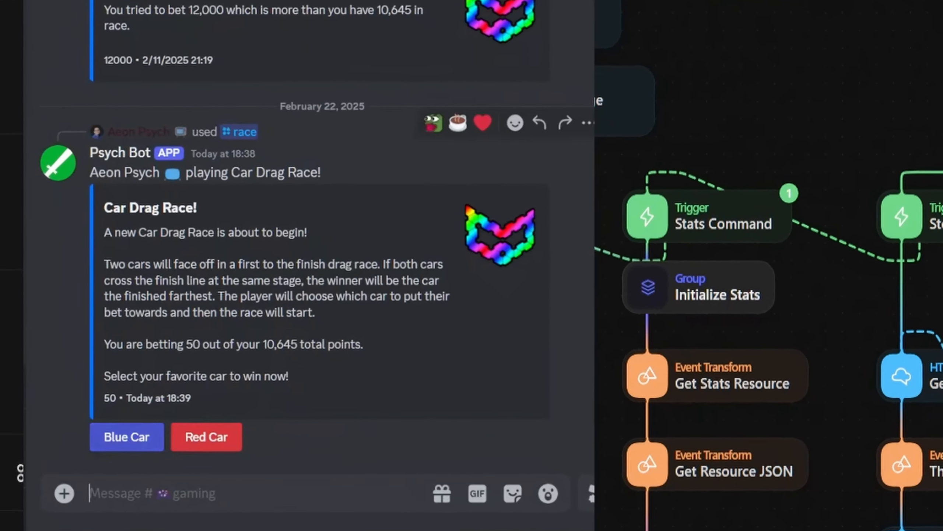
Switch to the Discord gaming channel and pick the Blue Car for the Car Drag Race bet.
left_click(133, 436)
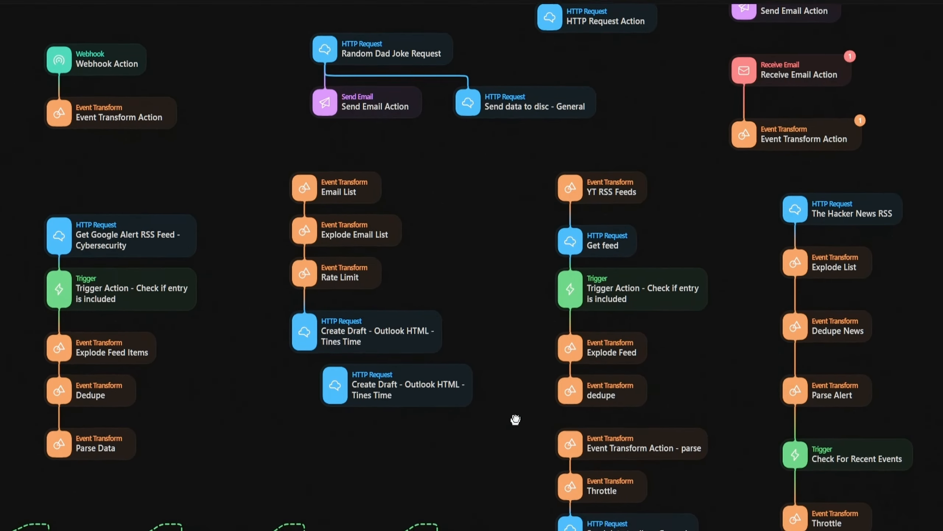
Survey the story's workflows, open the Discord Component Game Scripts group and examine its game script branches.
left_click_drag(512, 415, 495, 77)
left_click_drag(631, 37, 613, 528)
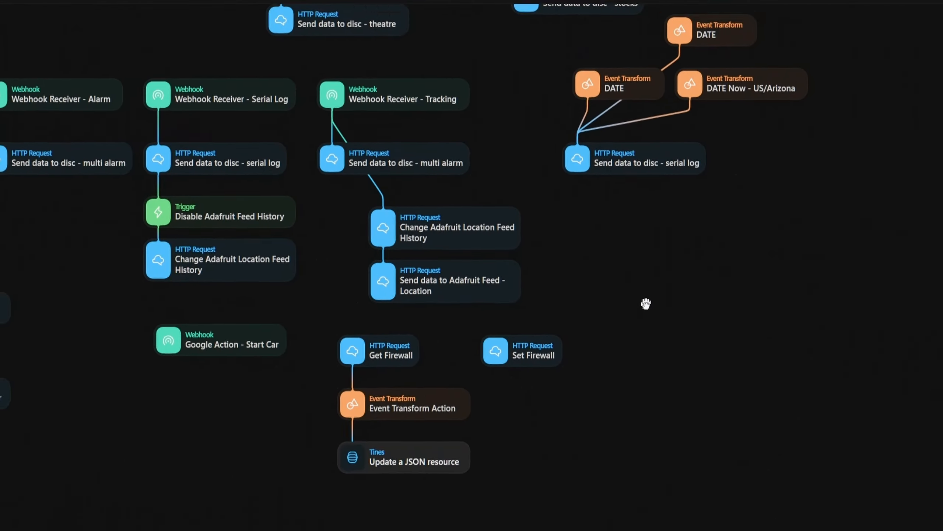
left_click_drag(149, 198, 42, 368)
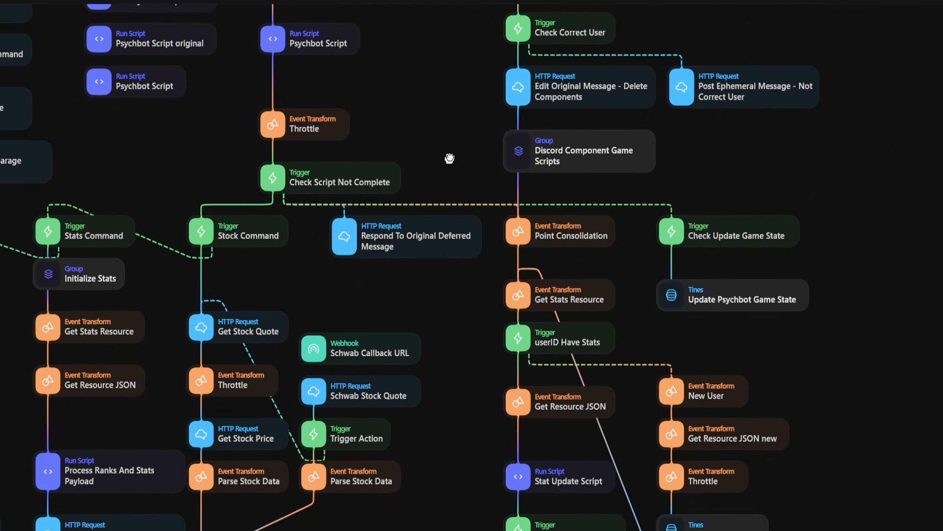
left_click_drag(446, 157, 589, 1)
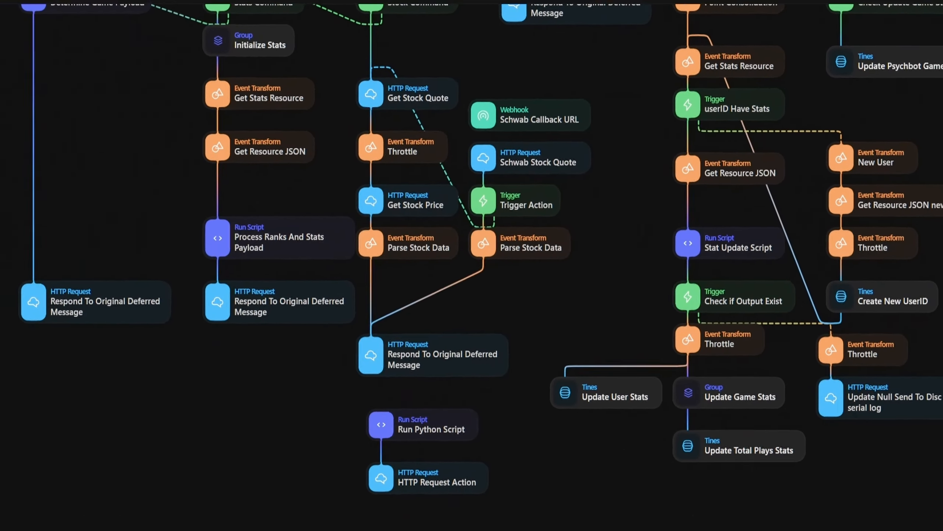
left_click_drag(579, 97, 228, 482)
left_click(398, 308)
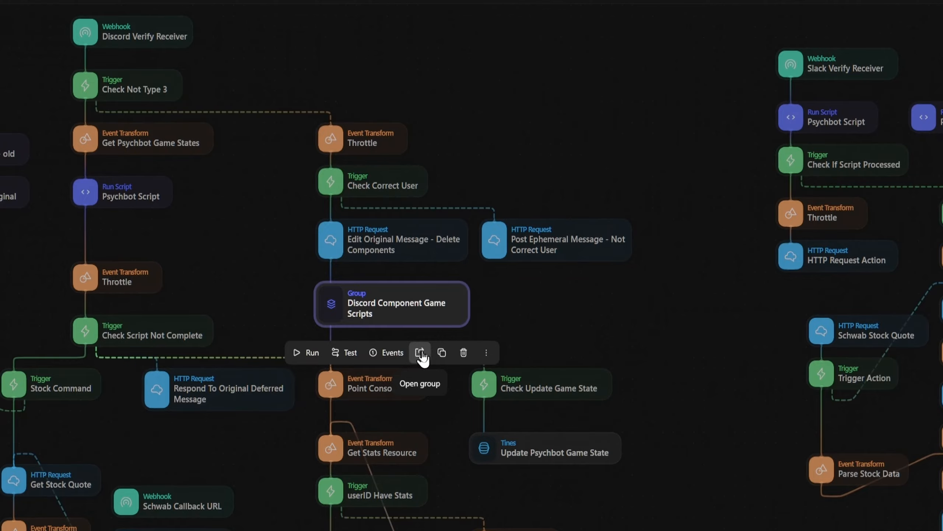
left_click(420, 353)
scroll(421, 349, "down", 1)
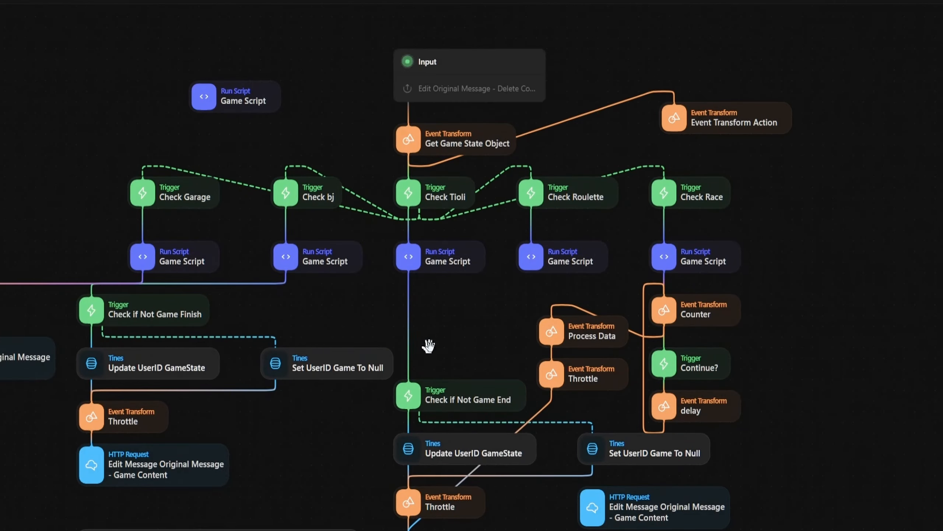
left_click_drag(427, 344, 627, 217)
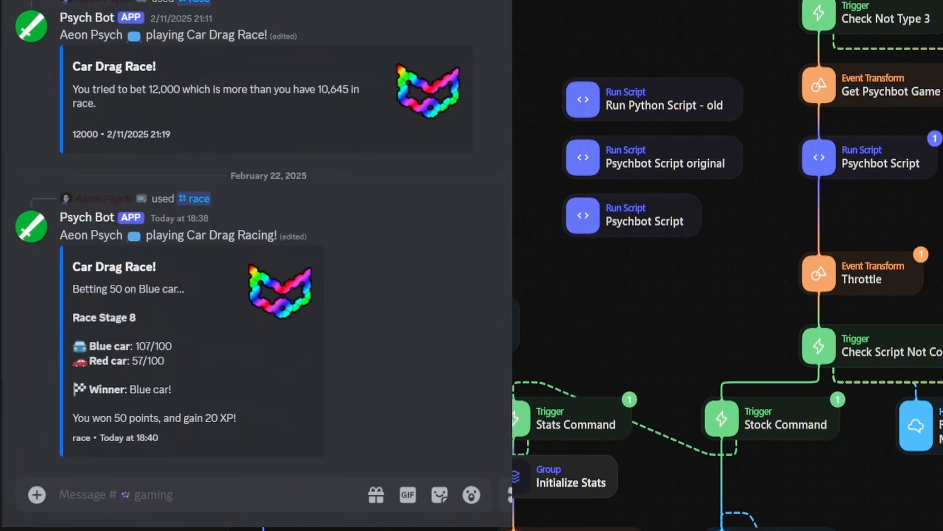
Send the /stats command to Psych Bot in the Discord gaming channel with the game option set to player.
type("/stats")
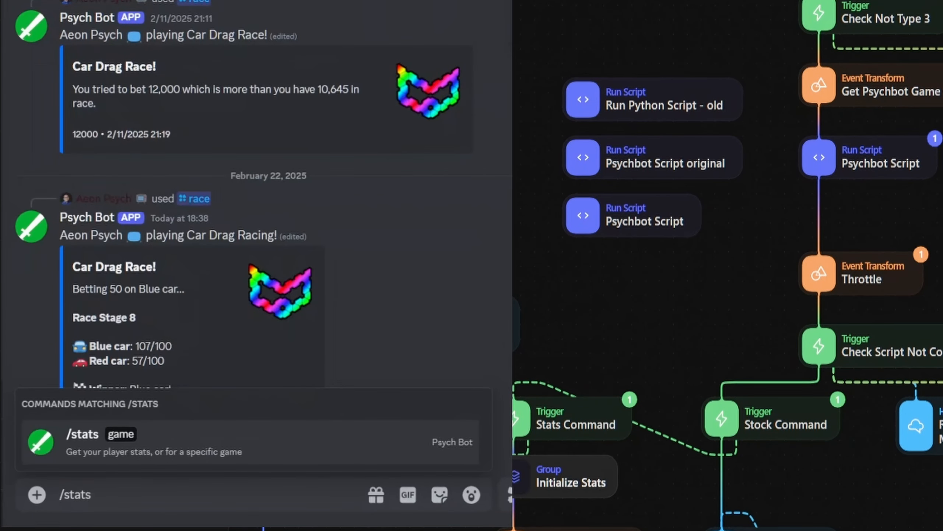
key("Tab")
type("player")
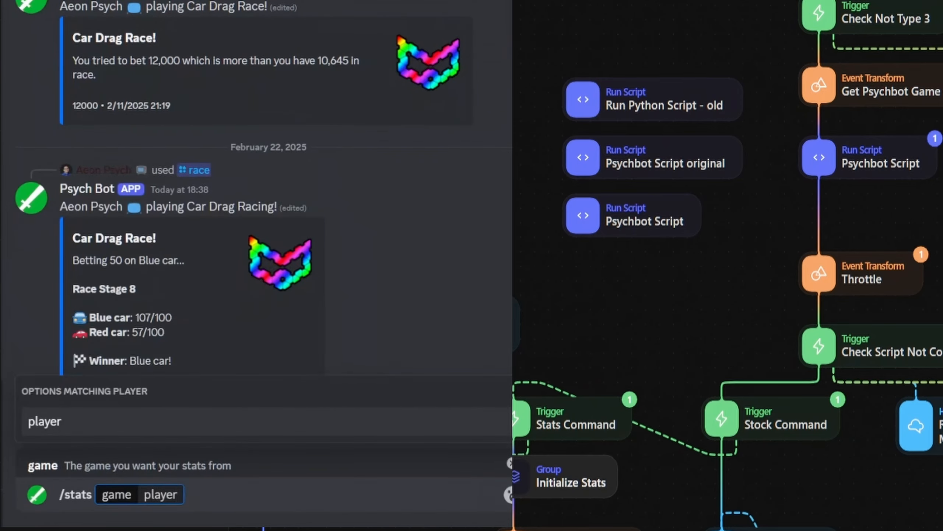
key("Tab")
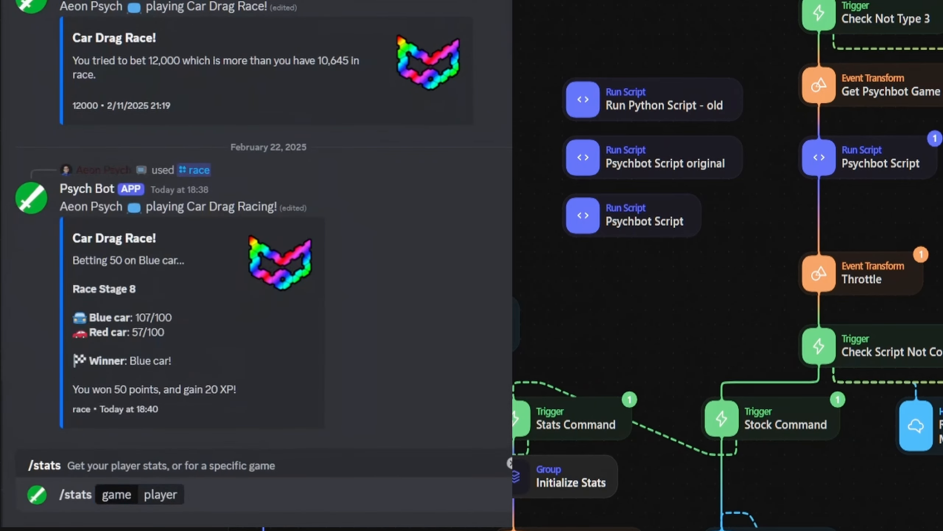
key("Return")
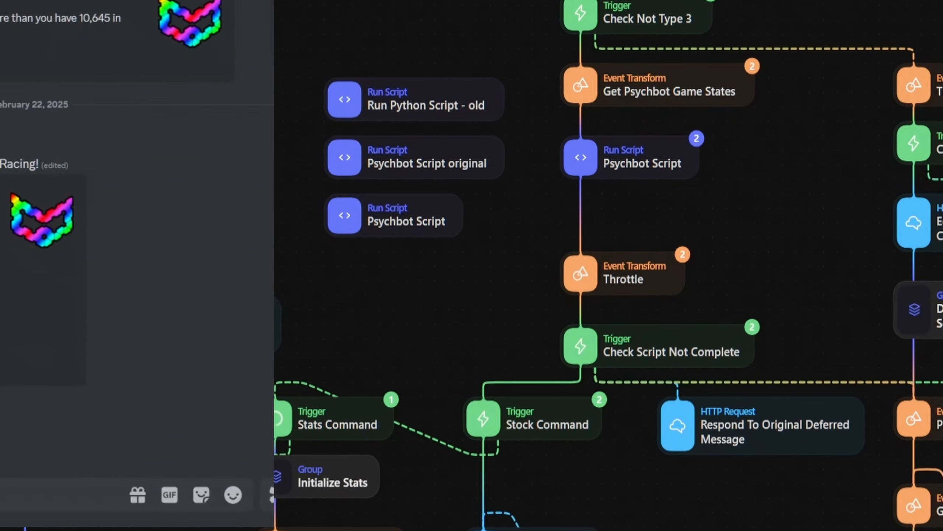